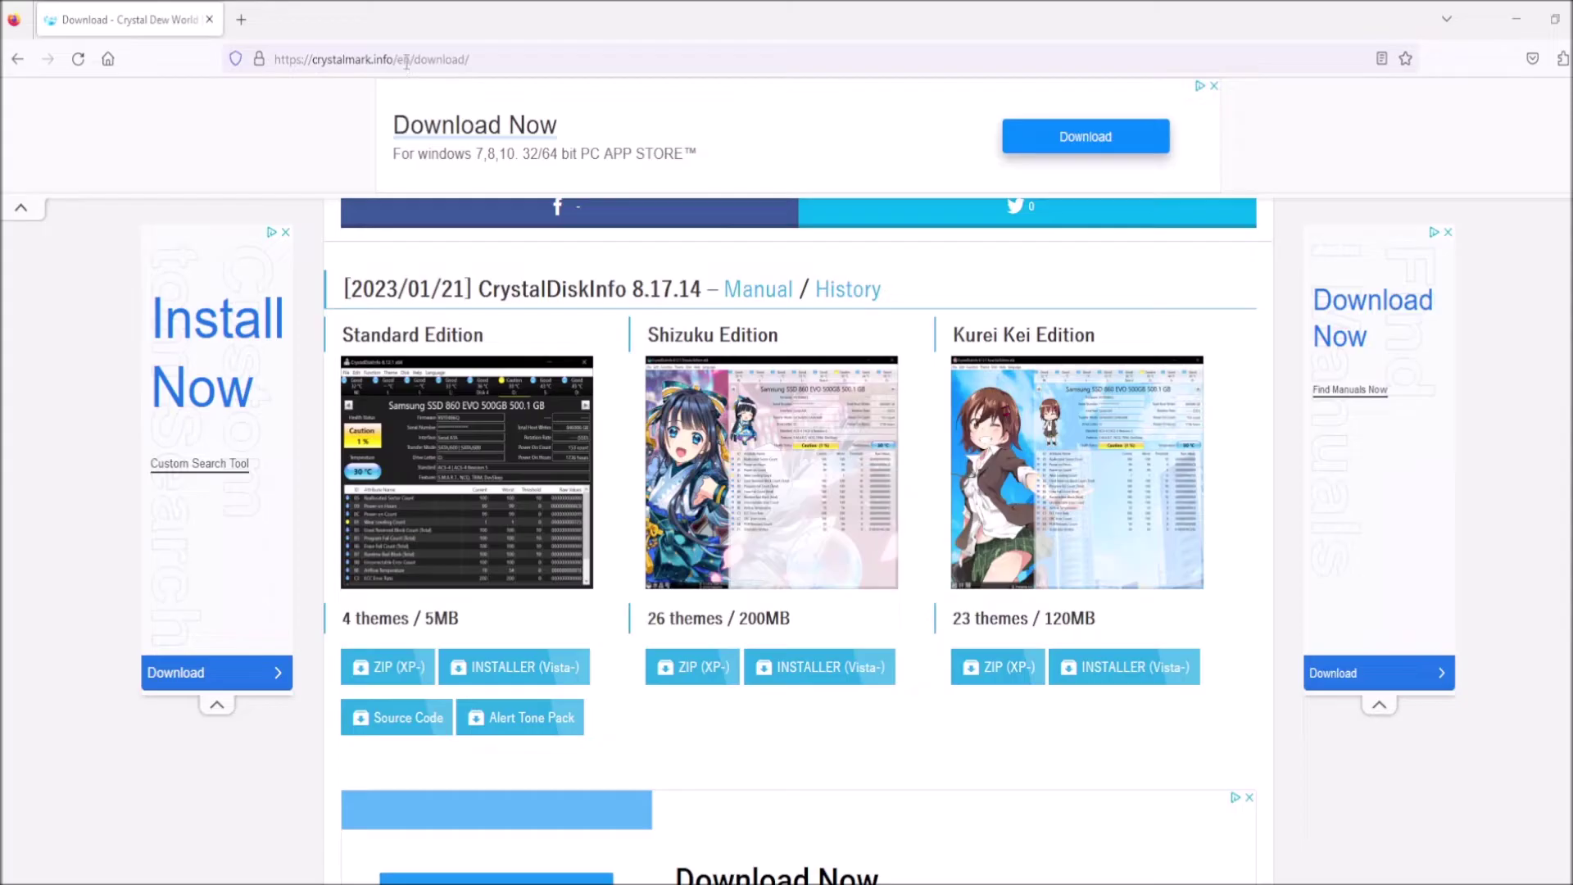
Minimize Firefox, launch CrystalDiskInfo from its desktop icon, and drag its window toward the centre.
left_click(1511, 29)
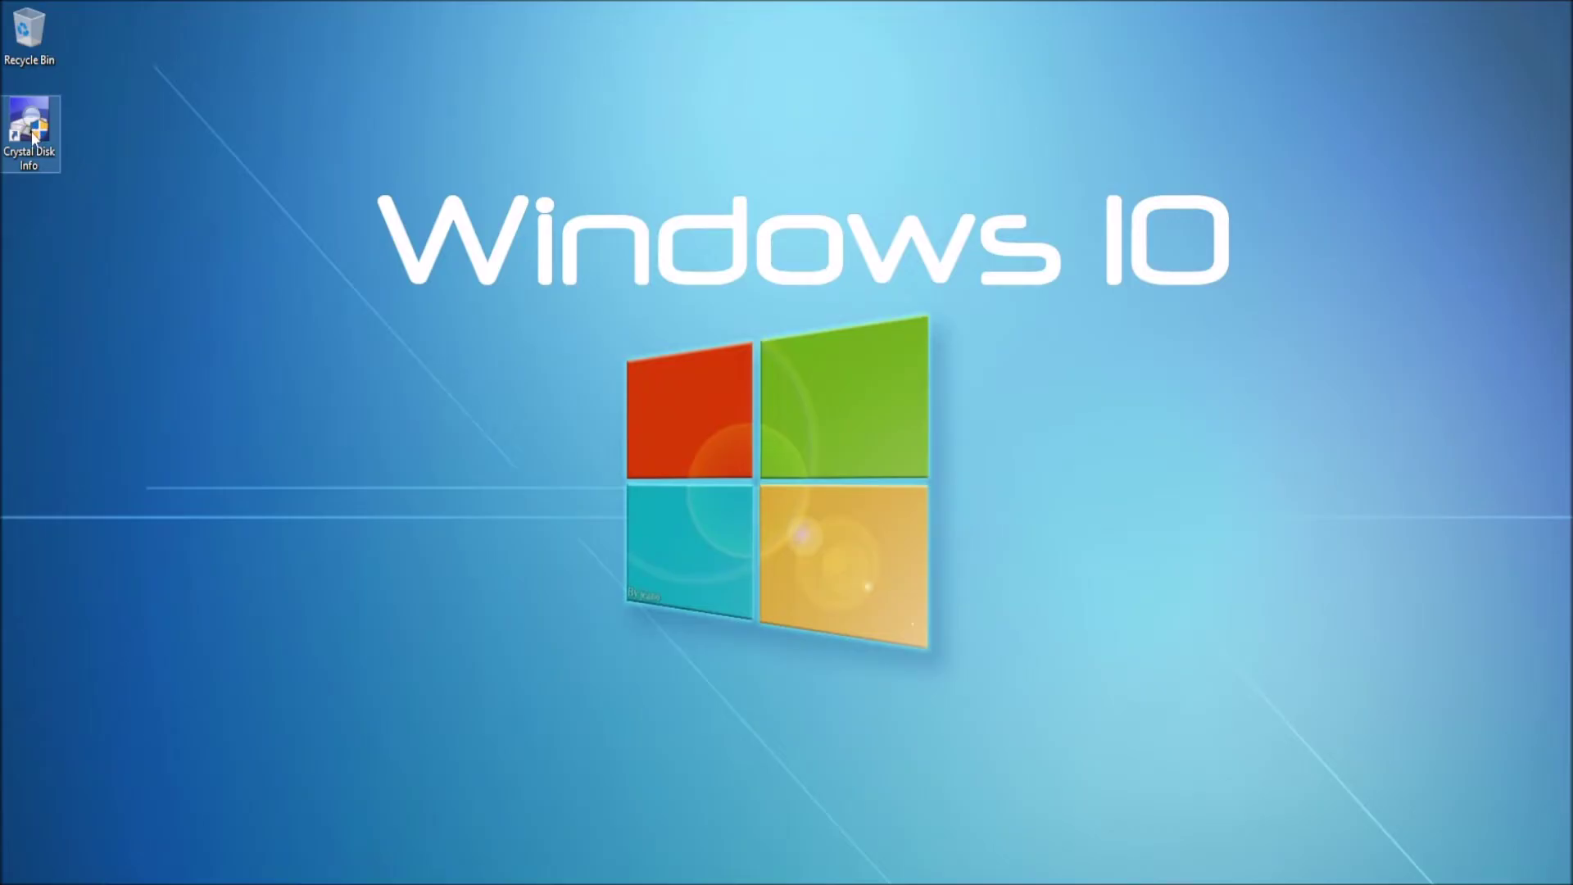
double_click(33, 138)
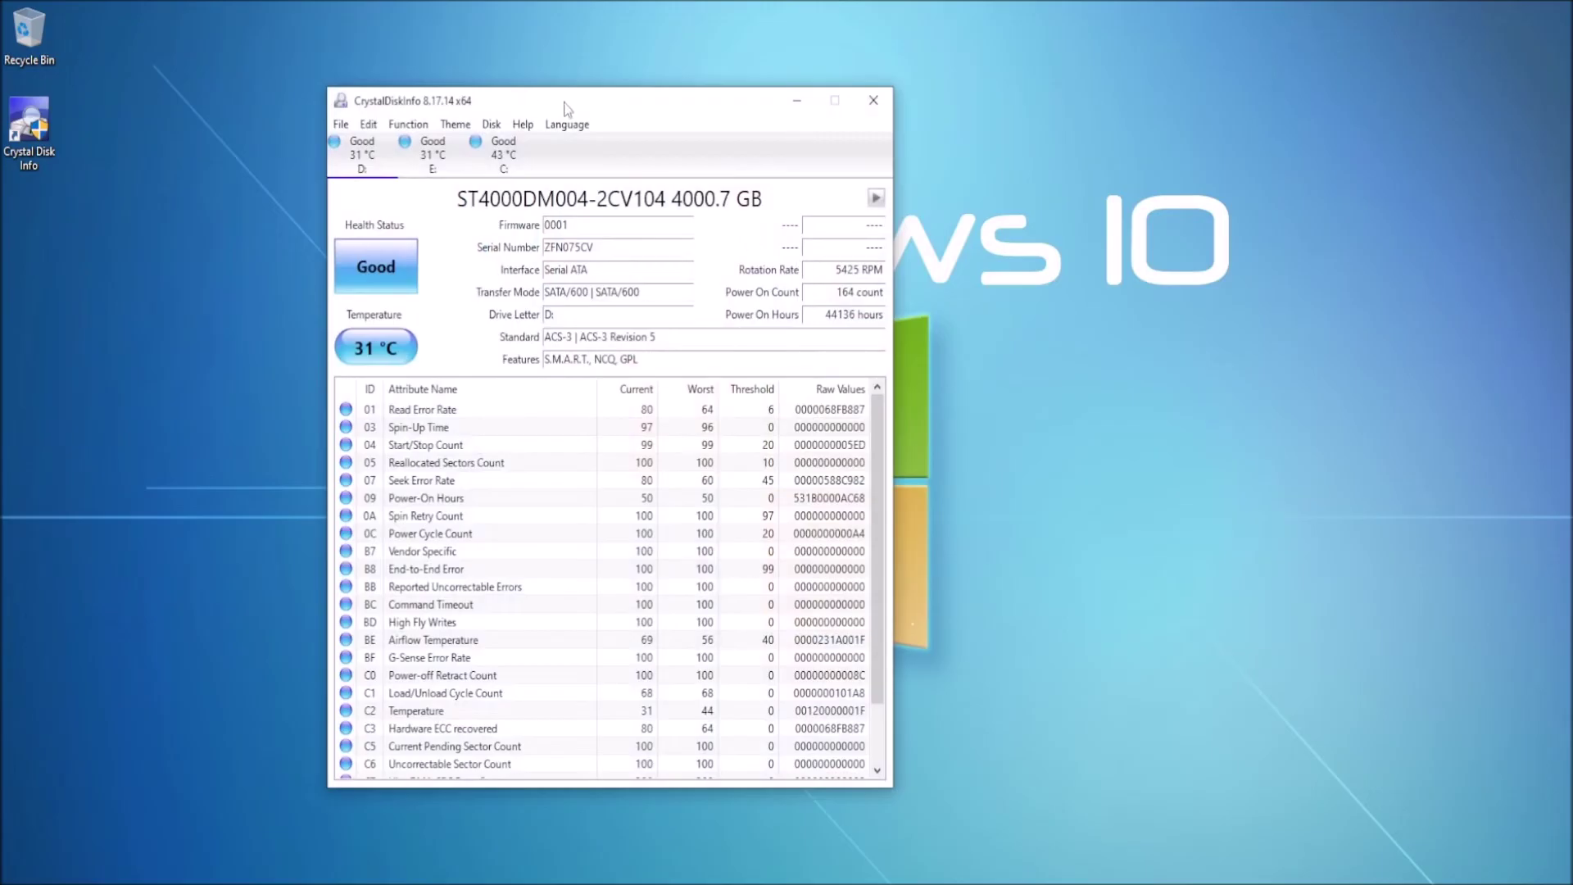
left_click_drag(565, 108, 735, 113)
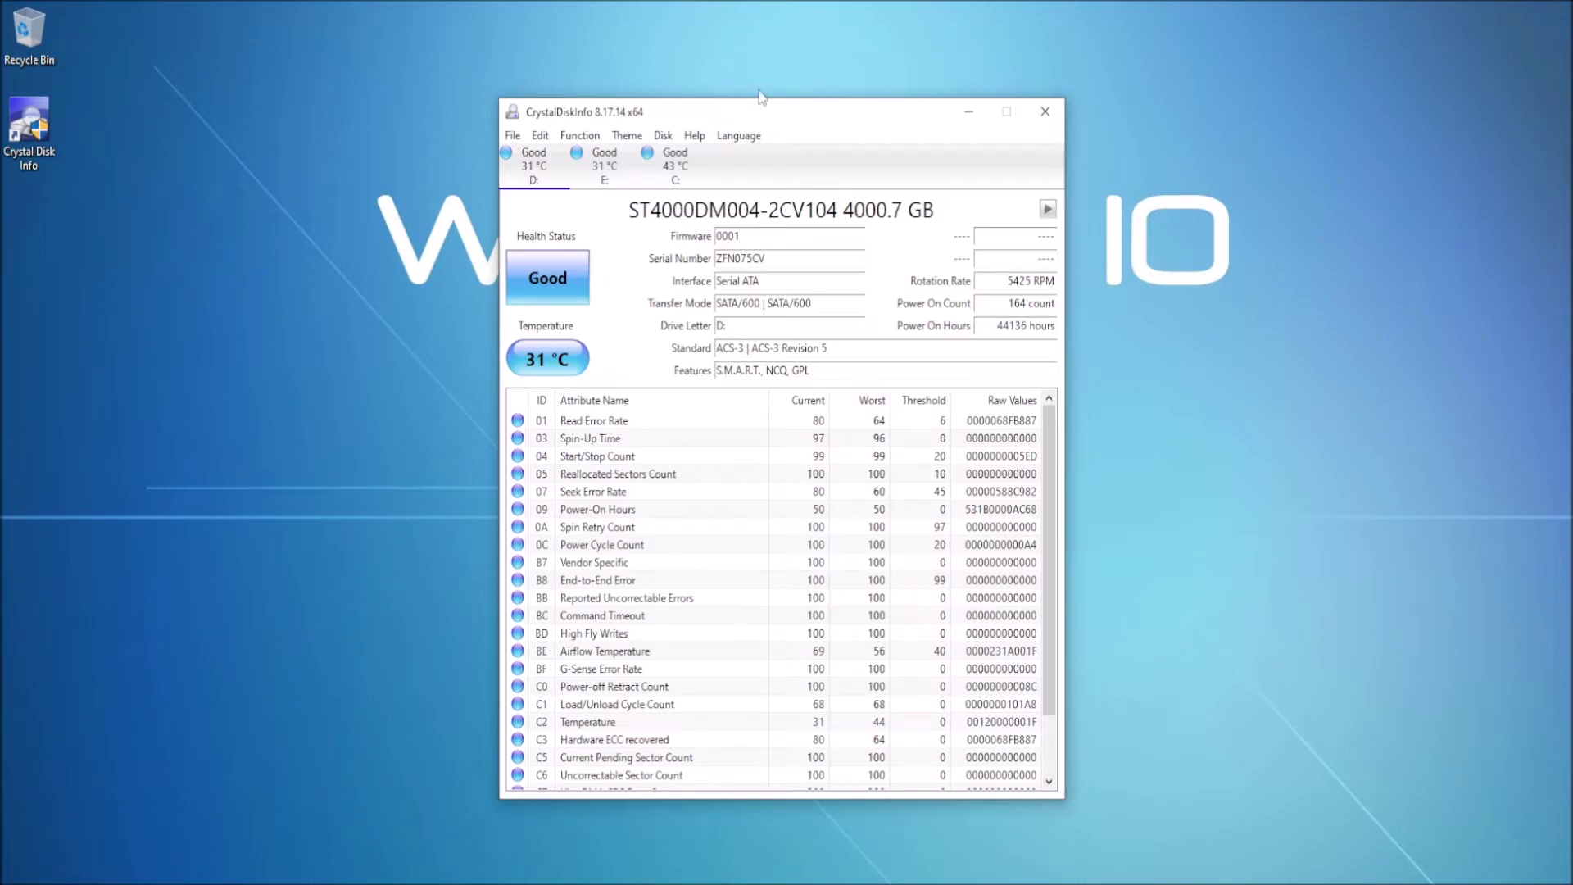
Switch to the Samsung SSD 970 EVO 1TB (C:) report and nudge the window up slightly.
left_click(676, 168)
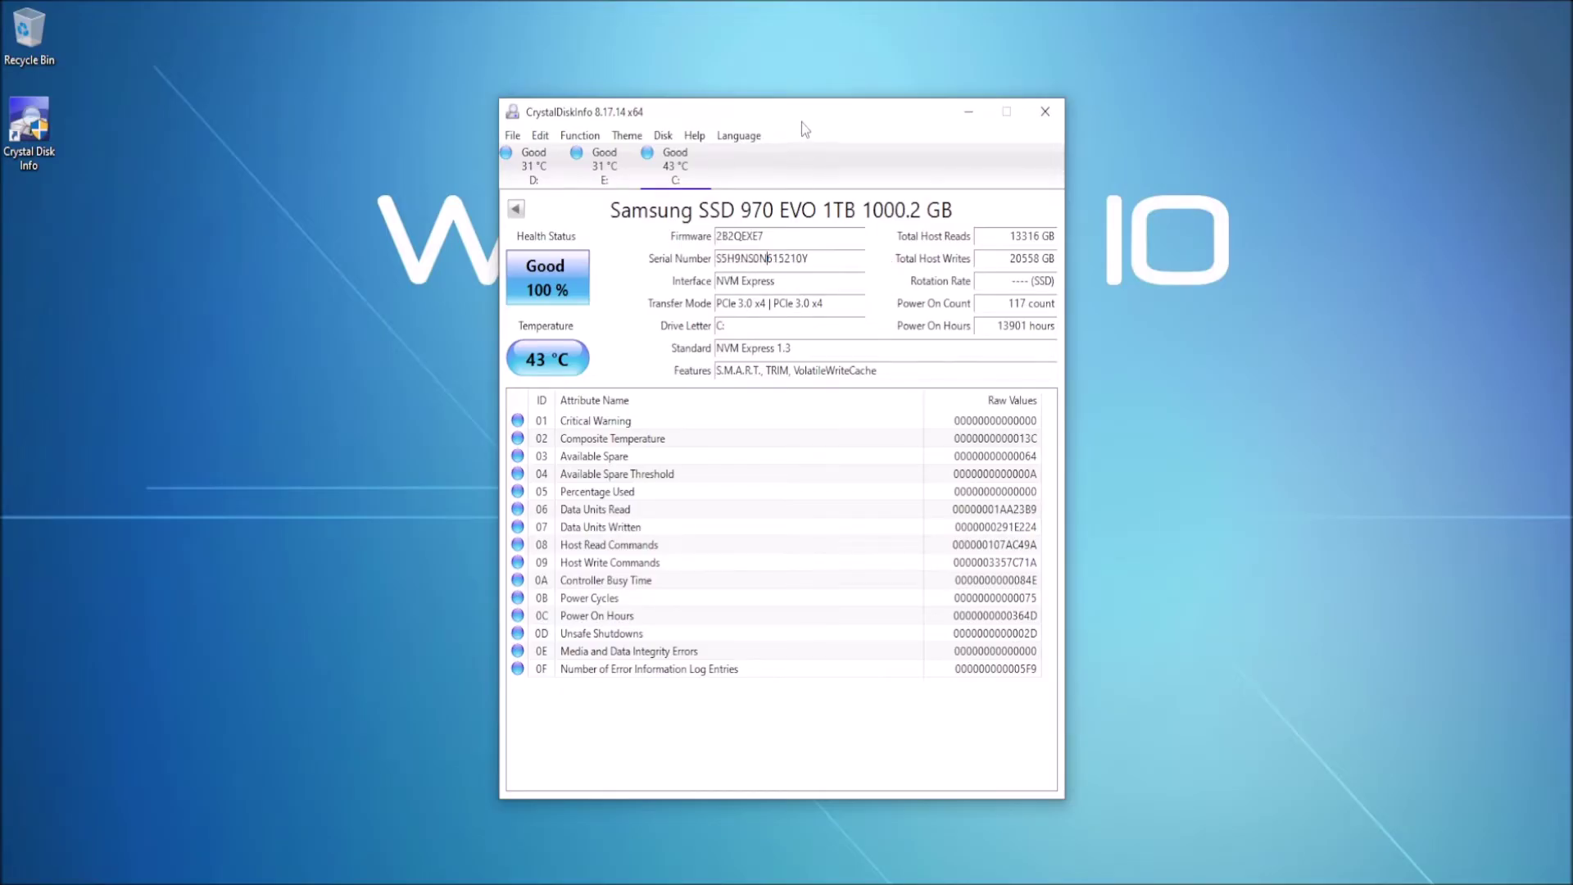
left_click_drag(801, 121, 798, 107)
mouse_move(738, 310)
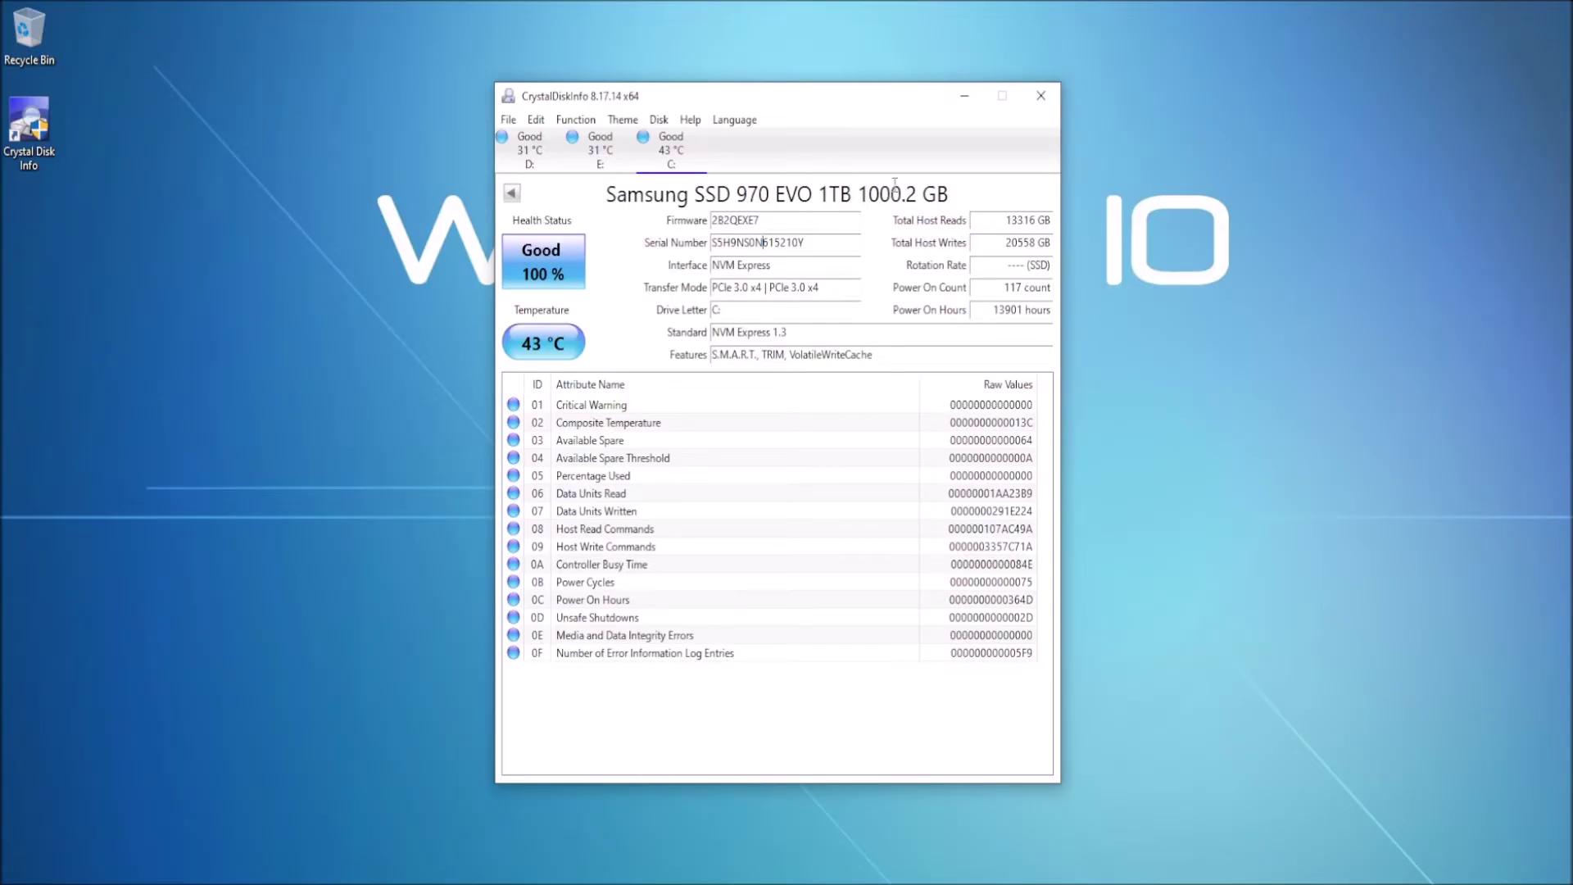
left_click_drag(887, 101, 858, 96)
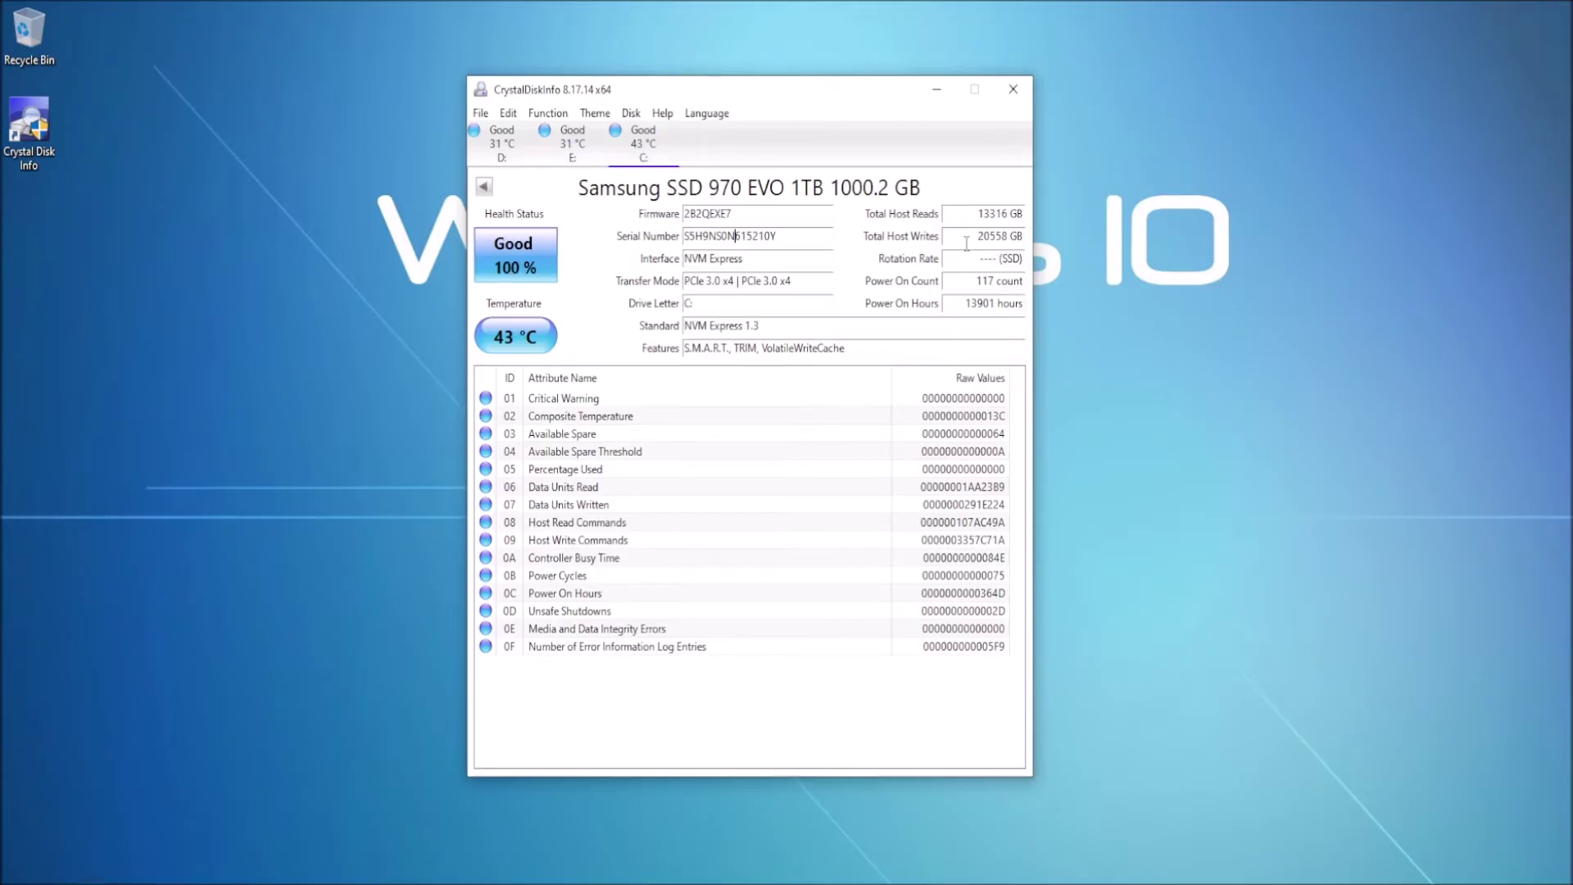
left_click_drag(852, 89, 843, 93)
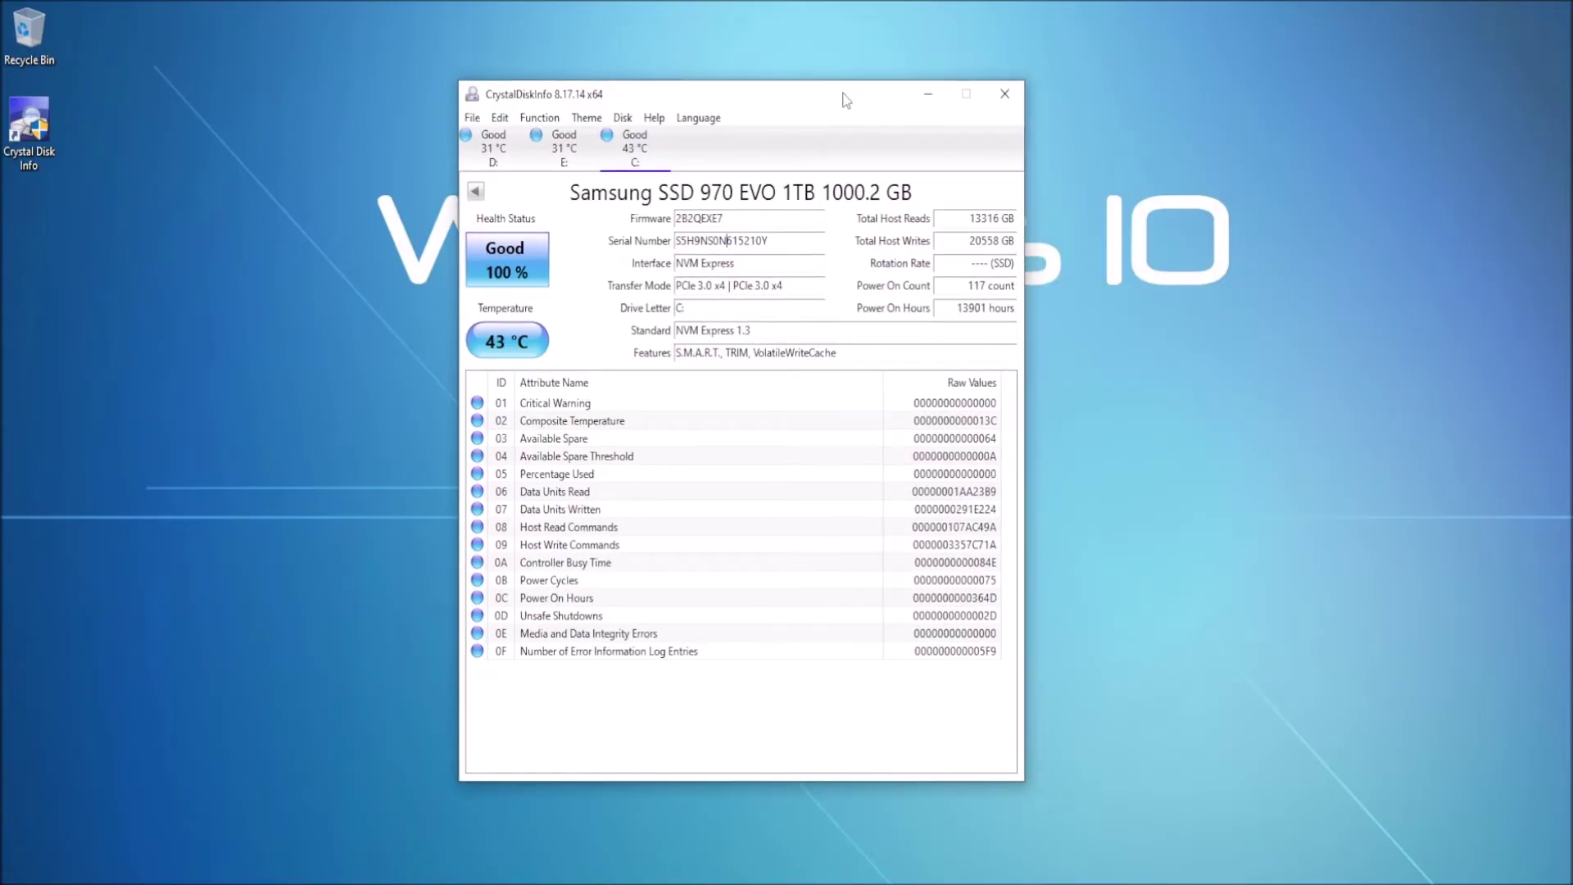
left_click_drag(828, 98, 832, 96)
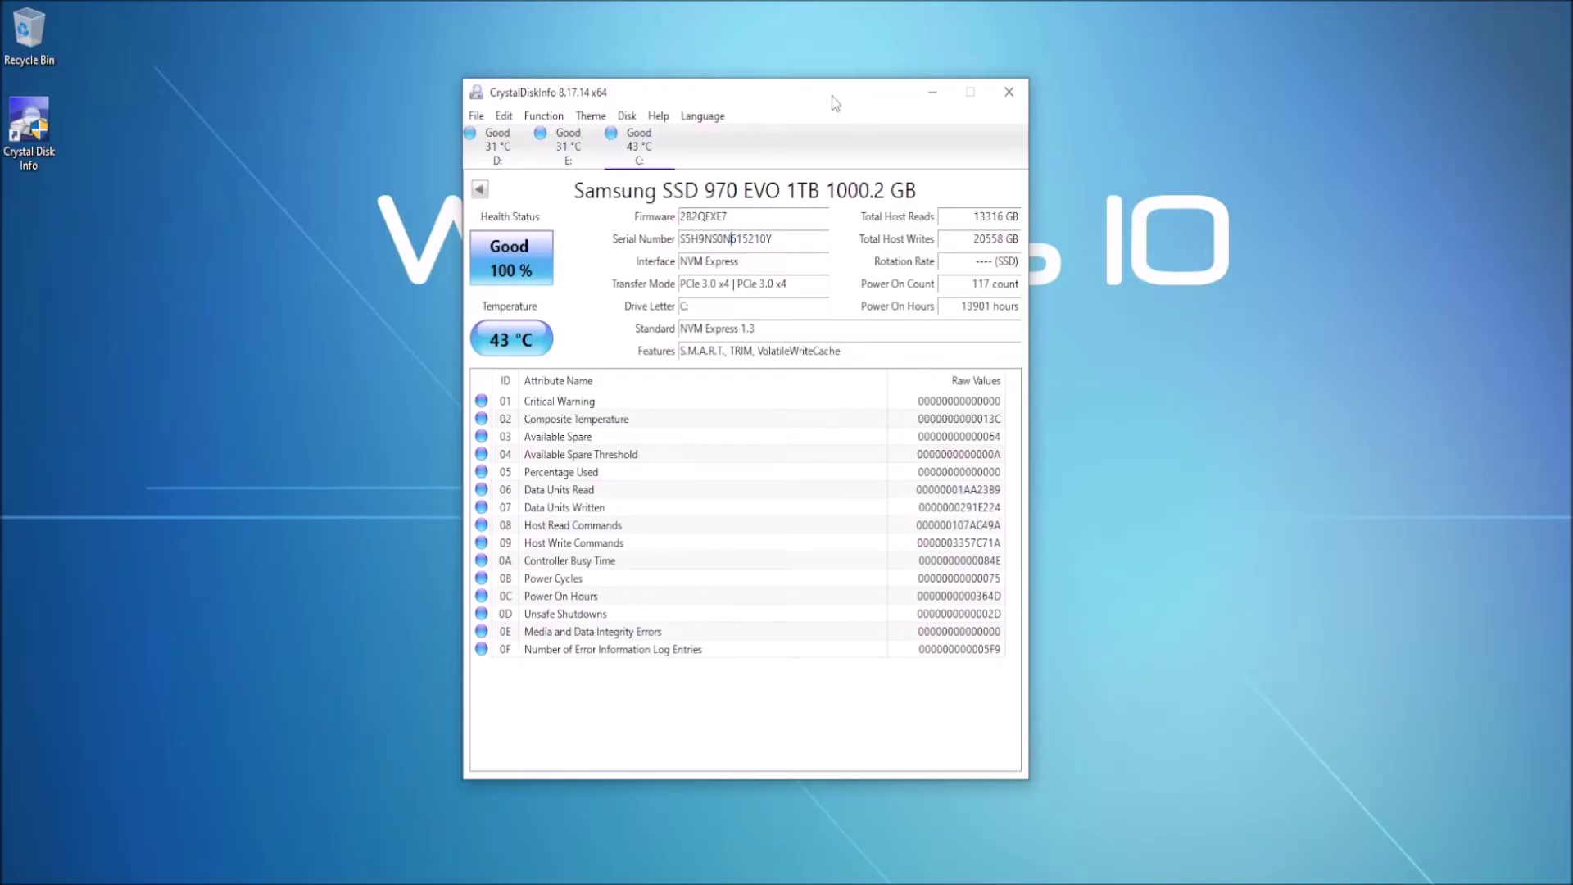
left_click_drag(832, 95, 837, 88)
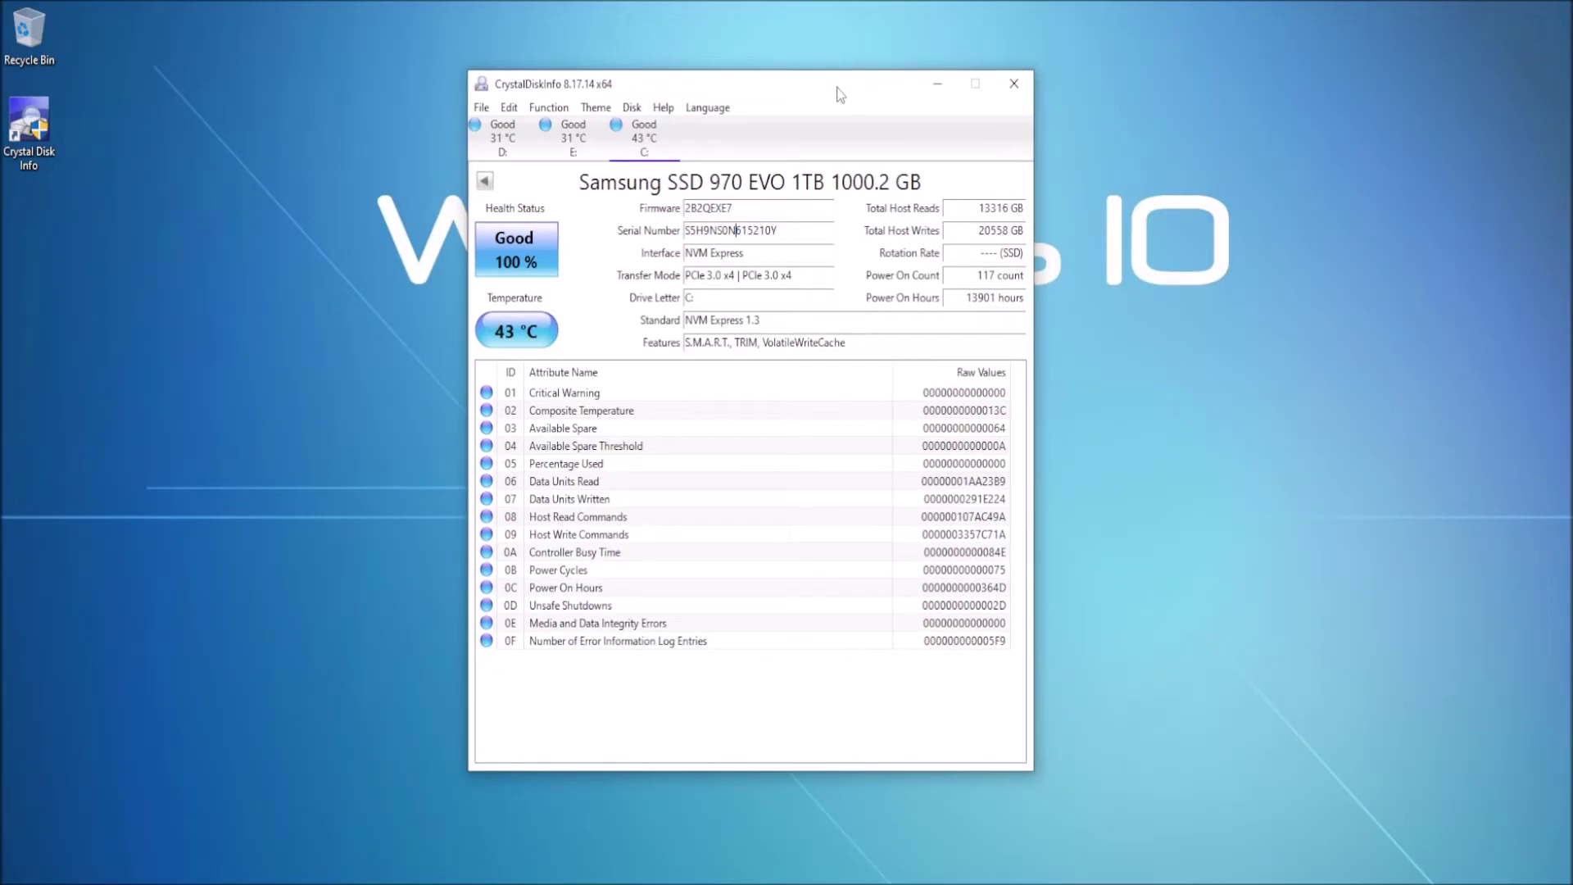
left_click_drag(823, 90, 816, 96)
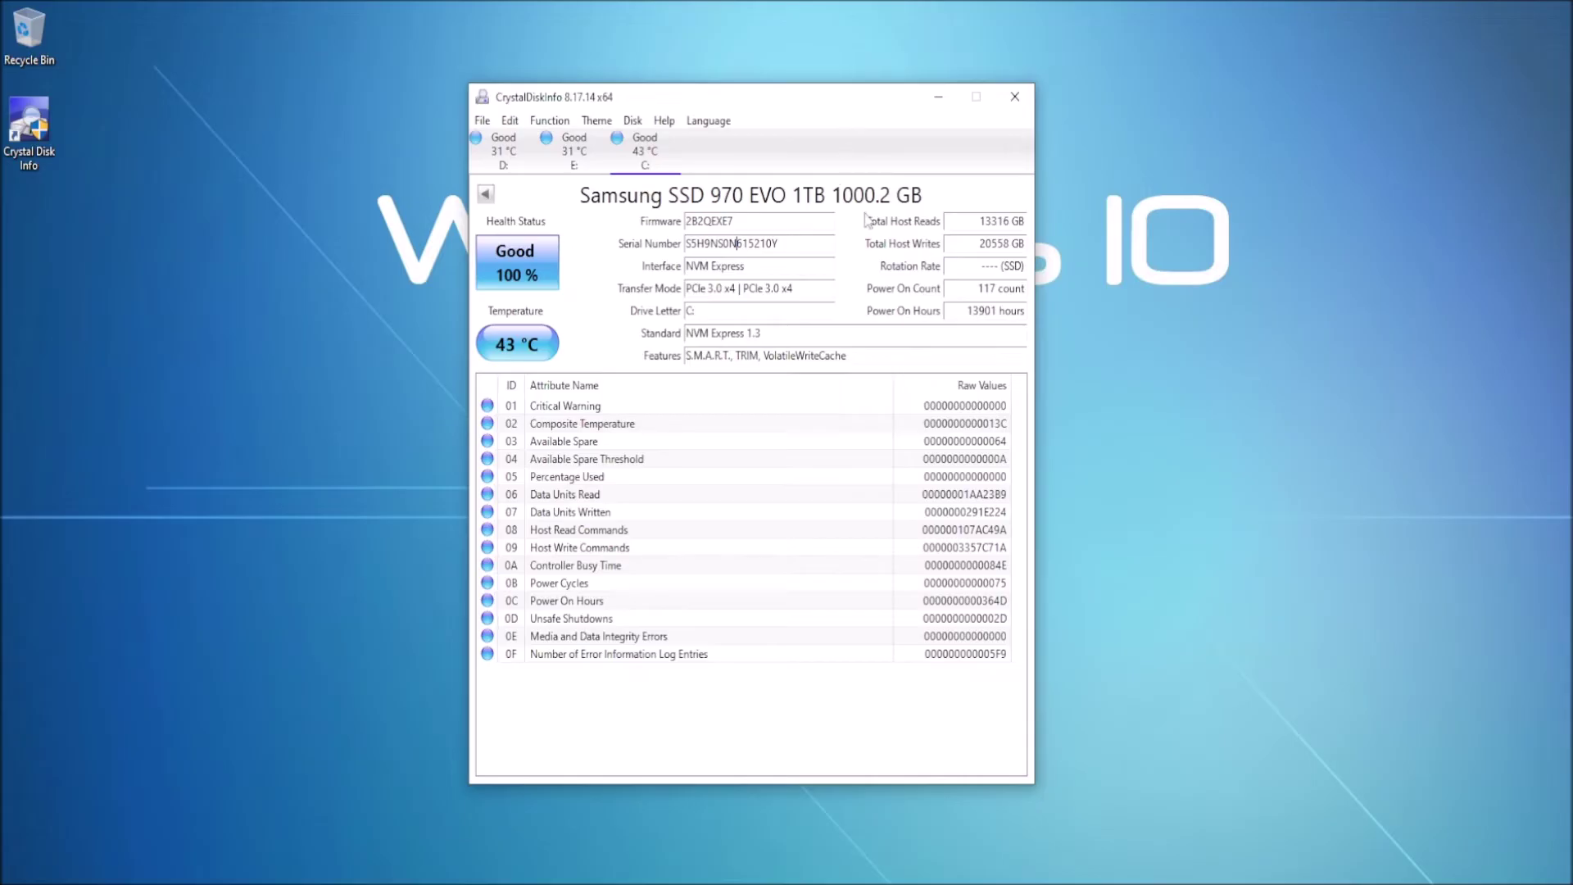
mouse_move(974, 215)
mouse_move(971, 246)
mouse_move(966, 315)
mouse_move(960, 312)
left_click(649, 154)
left_click(514, 273)
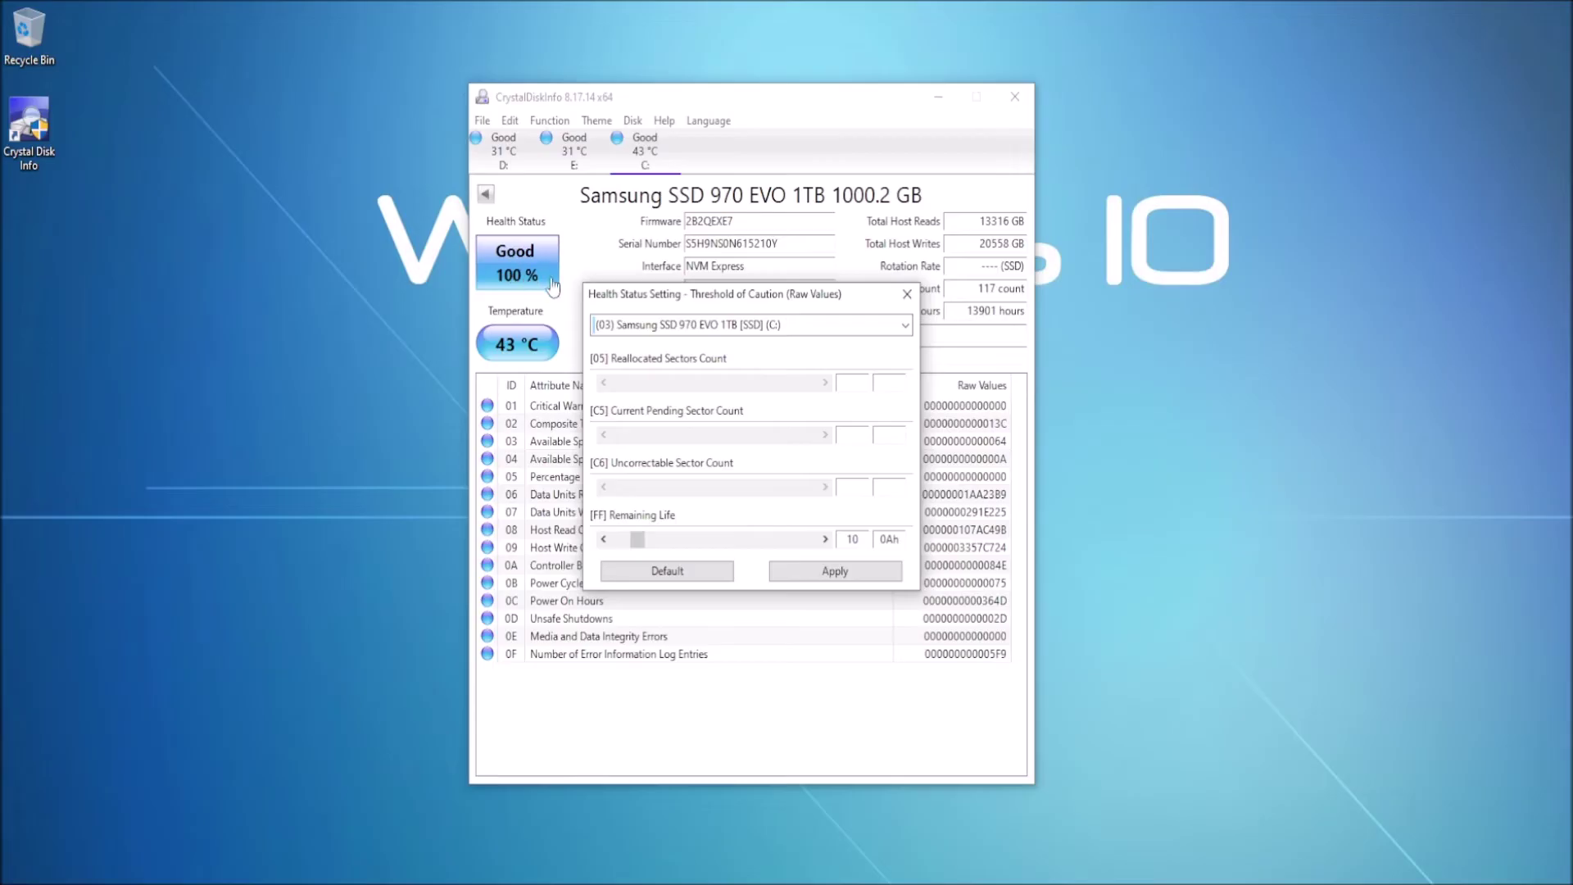
left_click(683, 326)
left_click(683, 326)
left_click(583, 231)
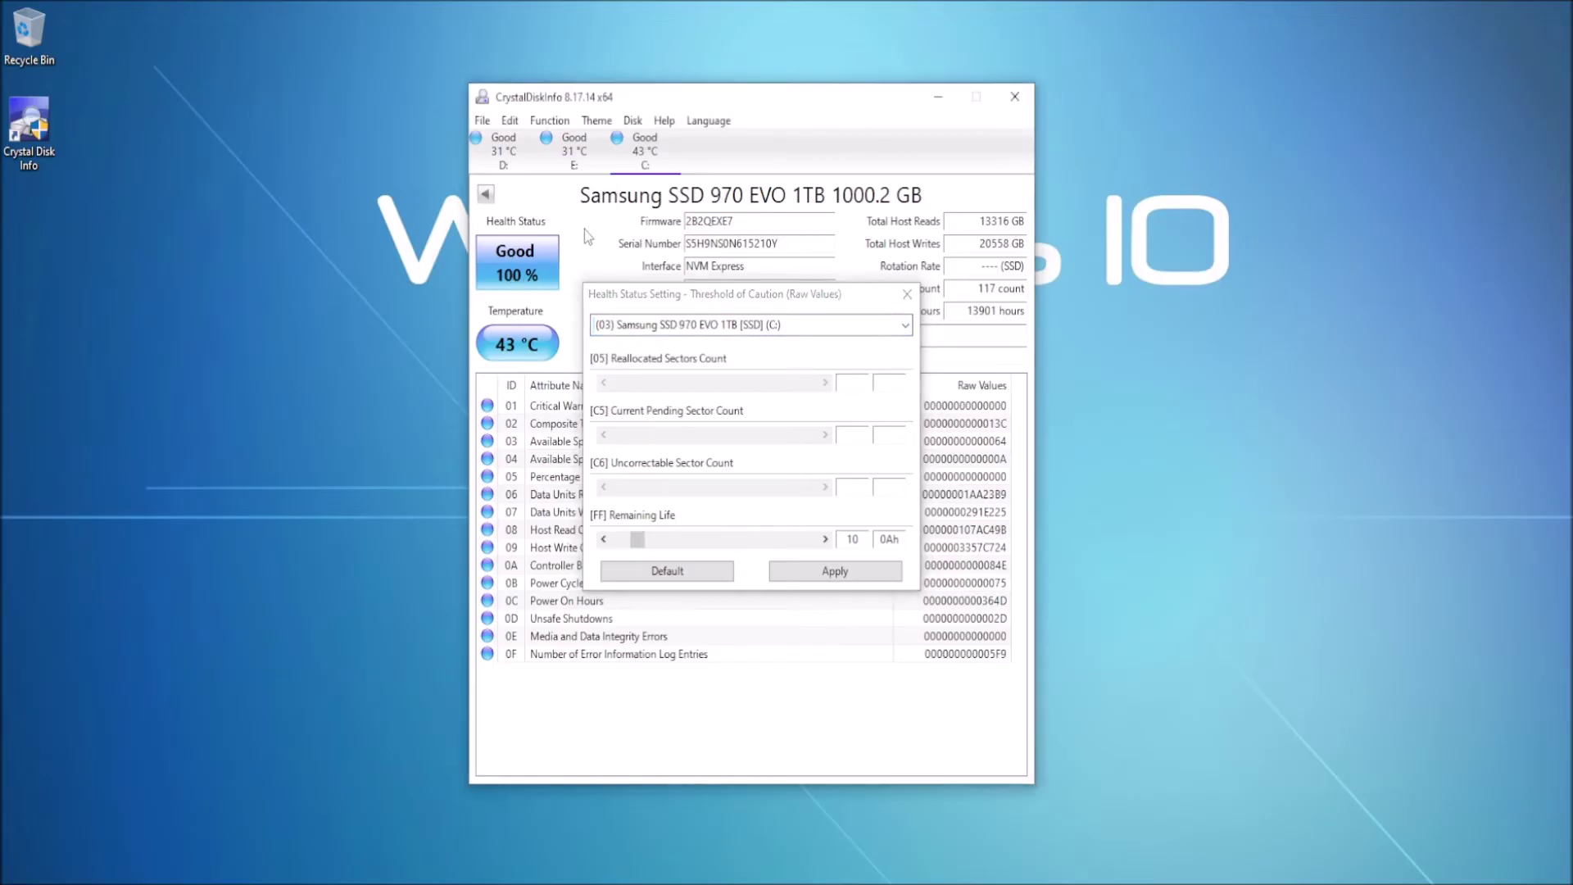
left_click(907, 294)
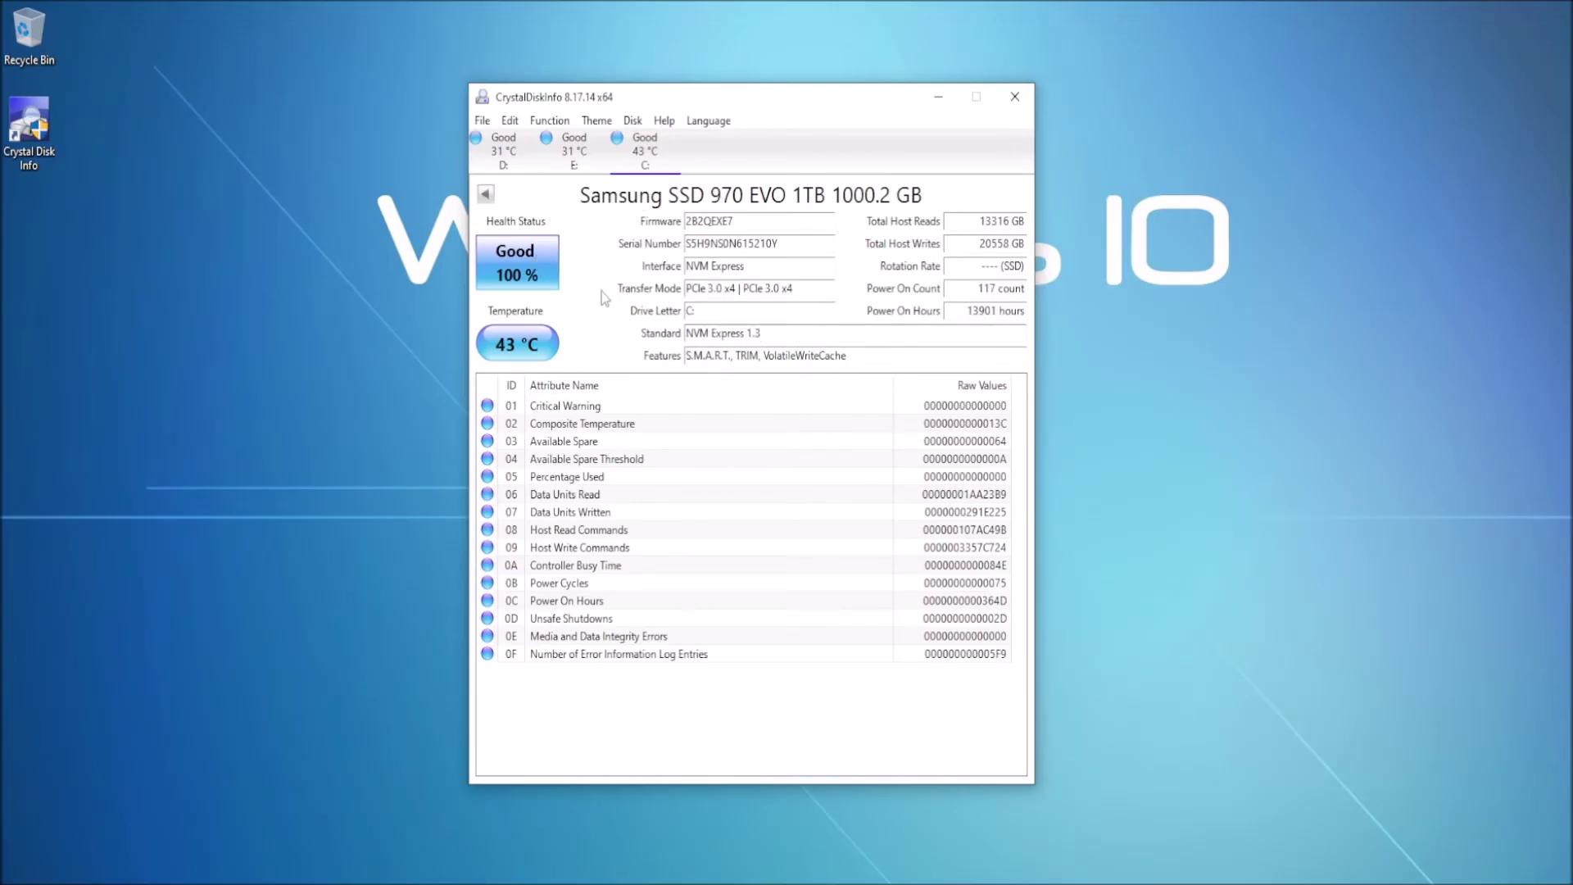
left_click(576, 157)
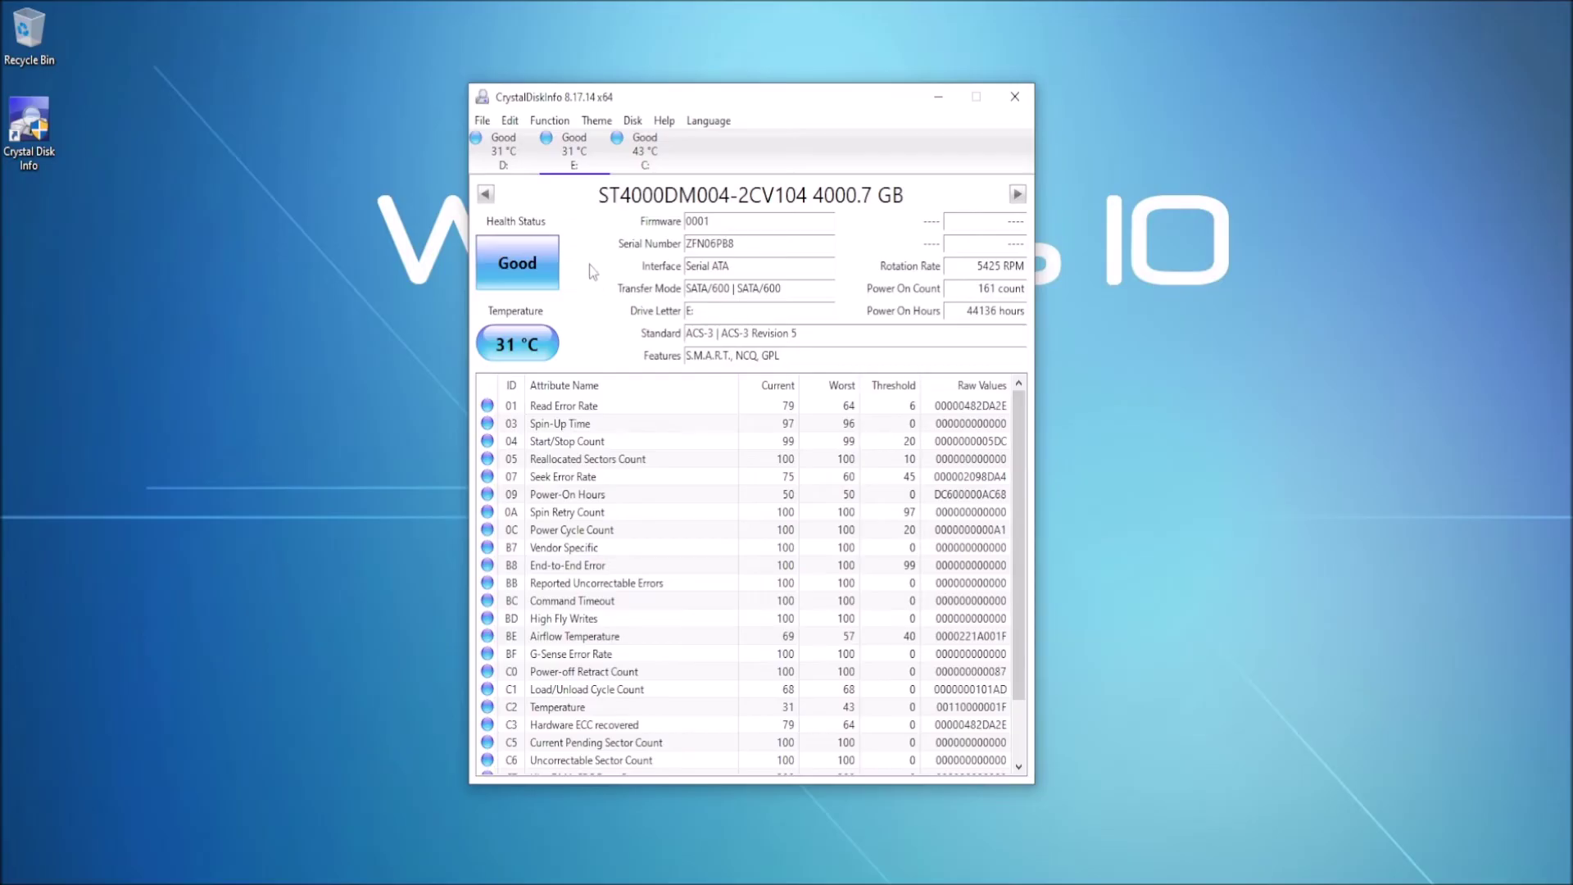
Compare the D: and E: drive reports, ending on D:'s ST4000DM004 4000.7 GB report.
left_click(508, 158)
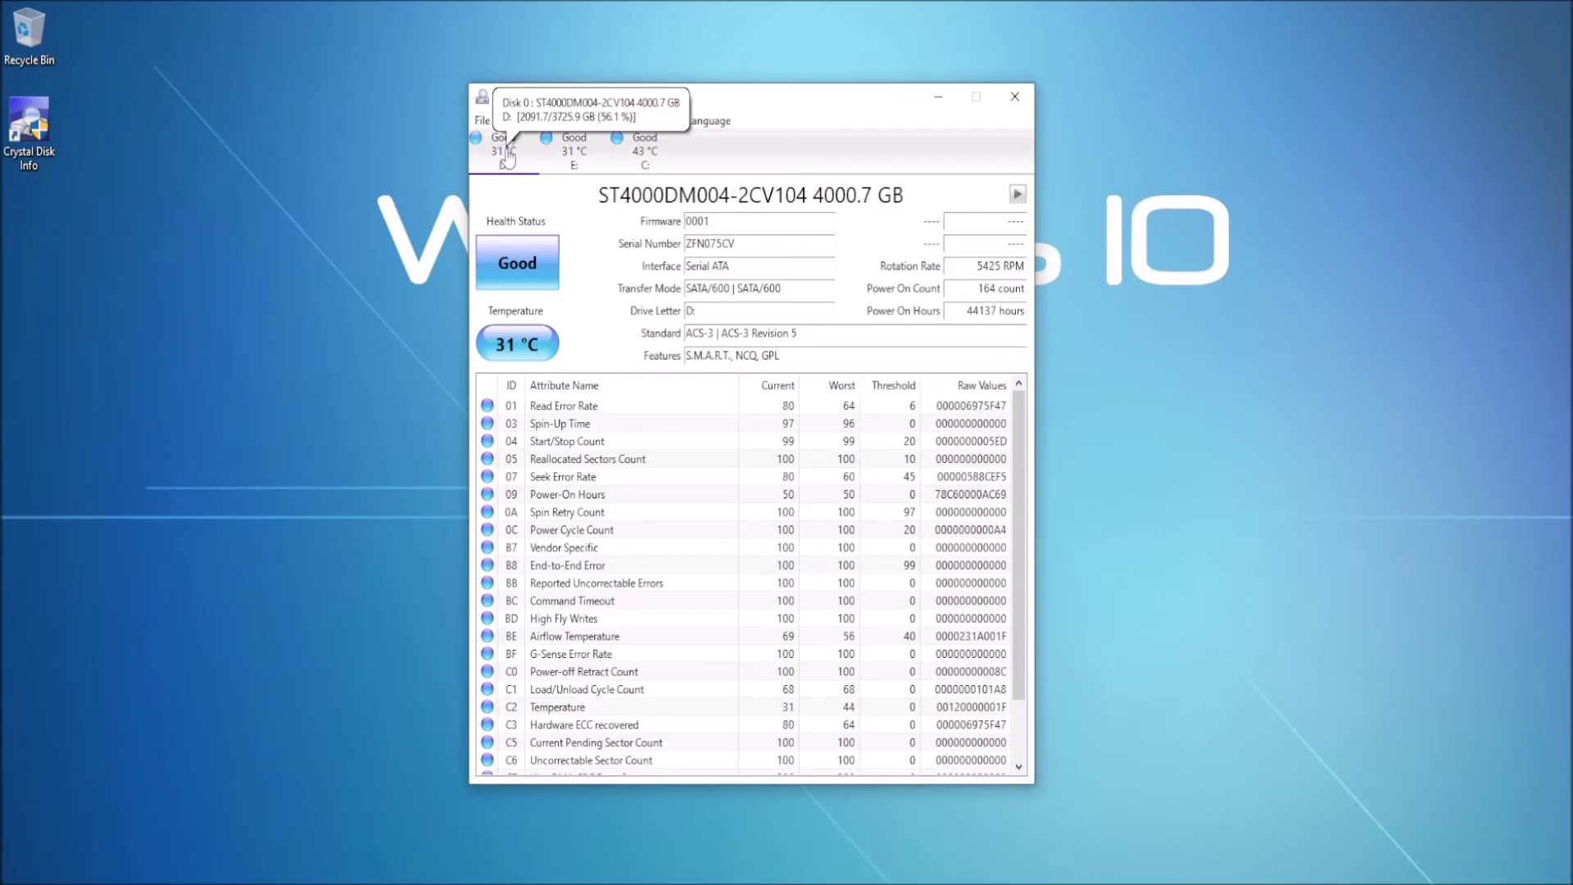
left_click(573, 152)
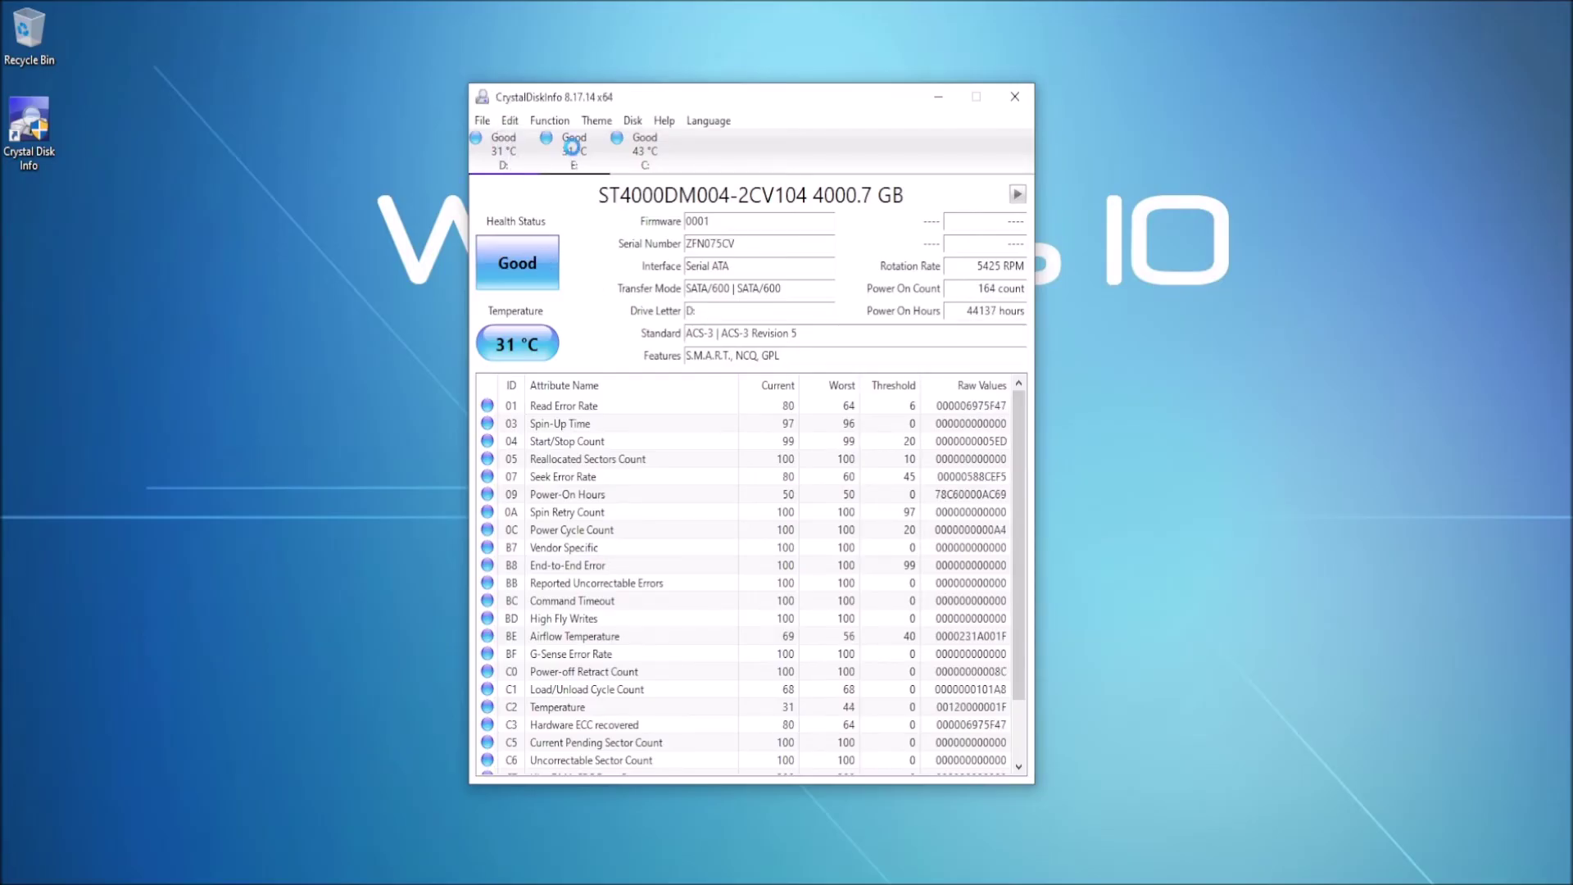
left_click(519, 160)
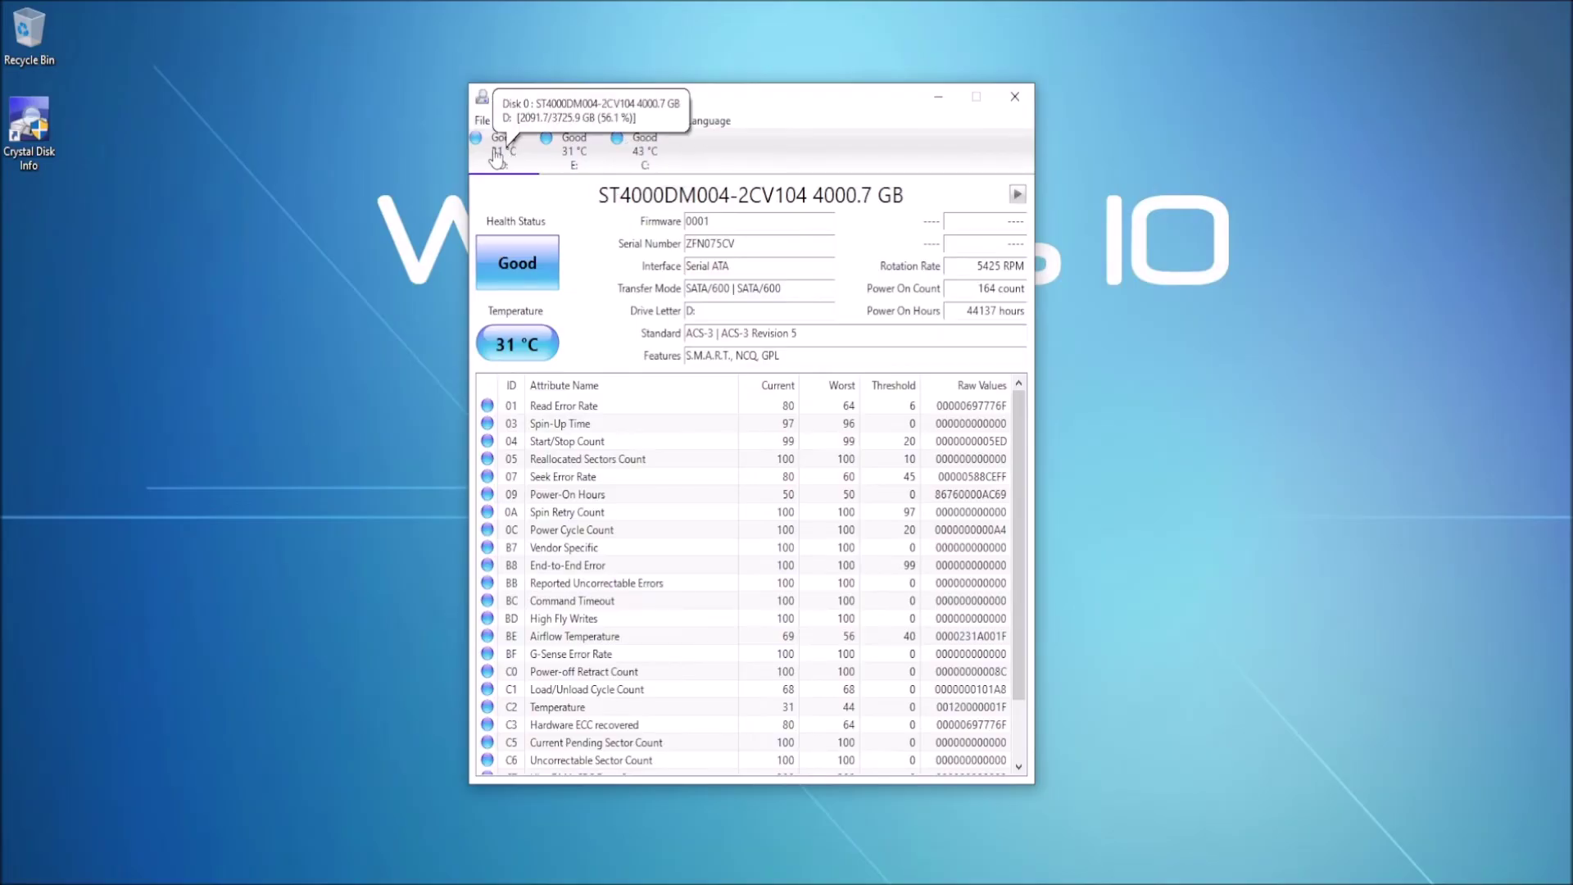
left_click(483, 122)
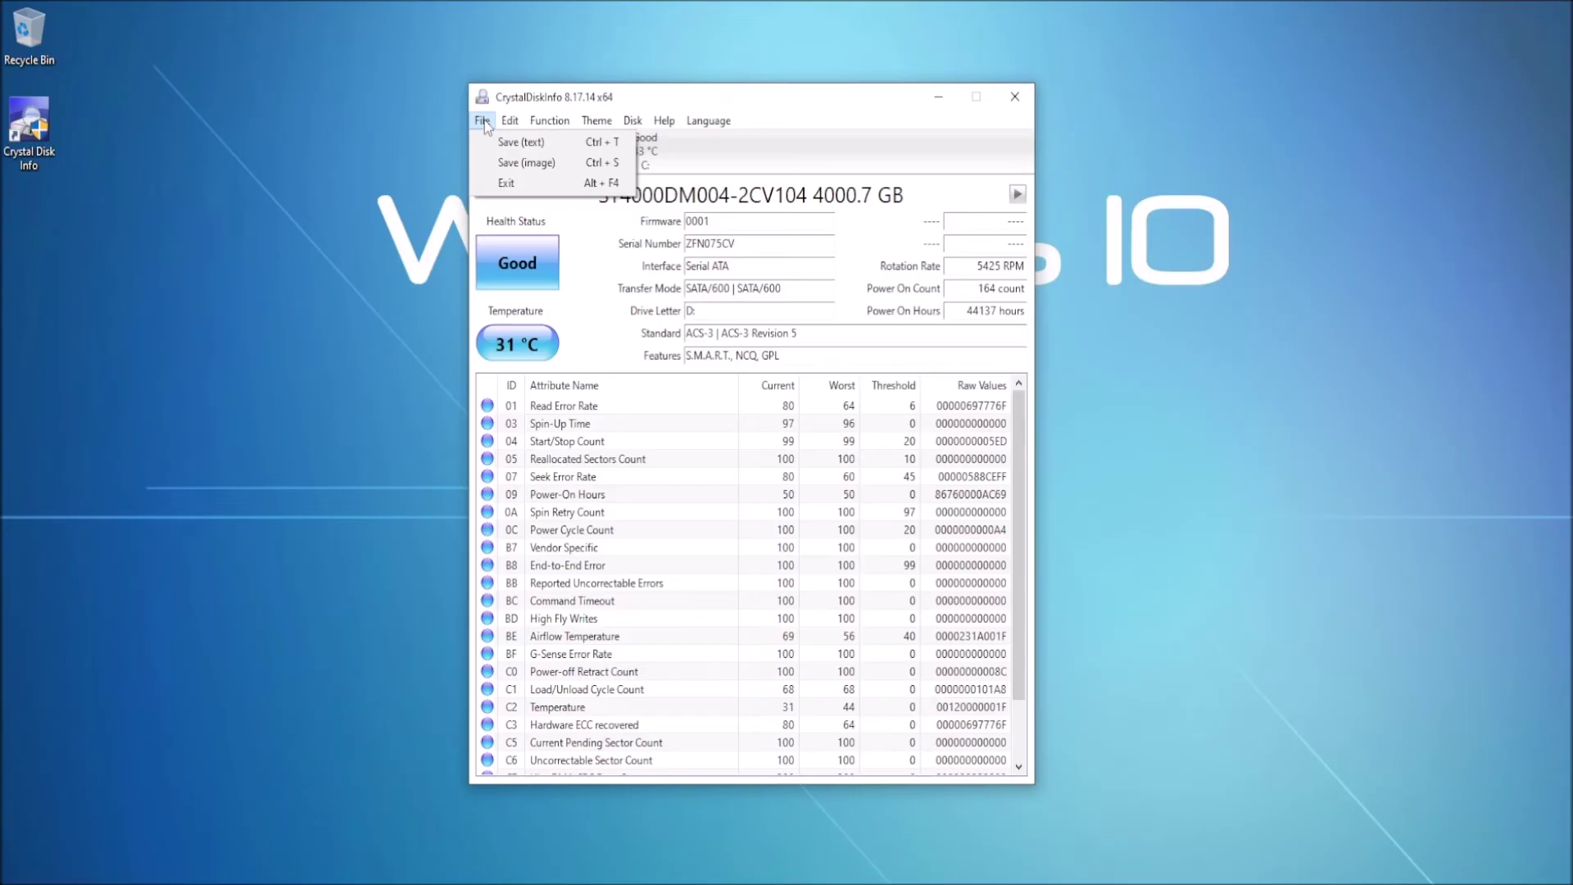
left_click(559, 254)
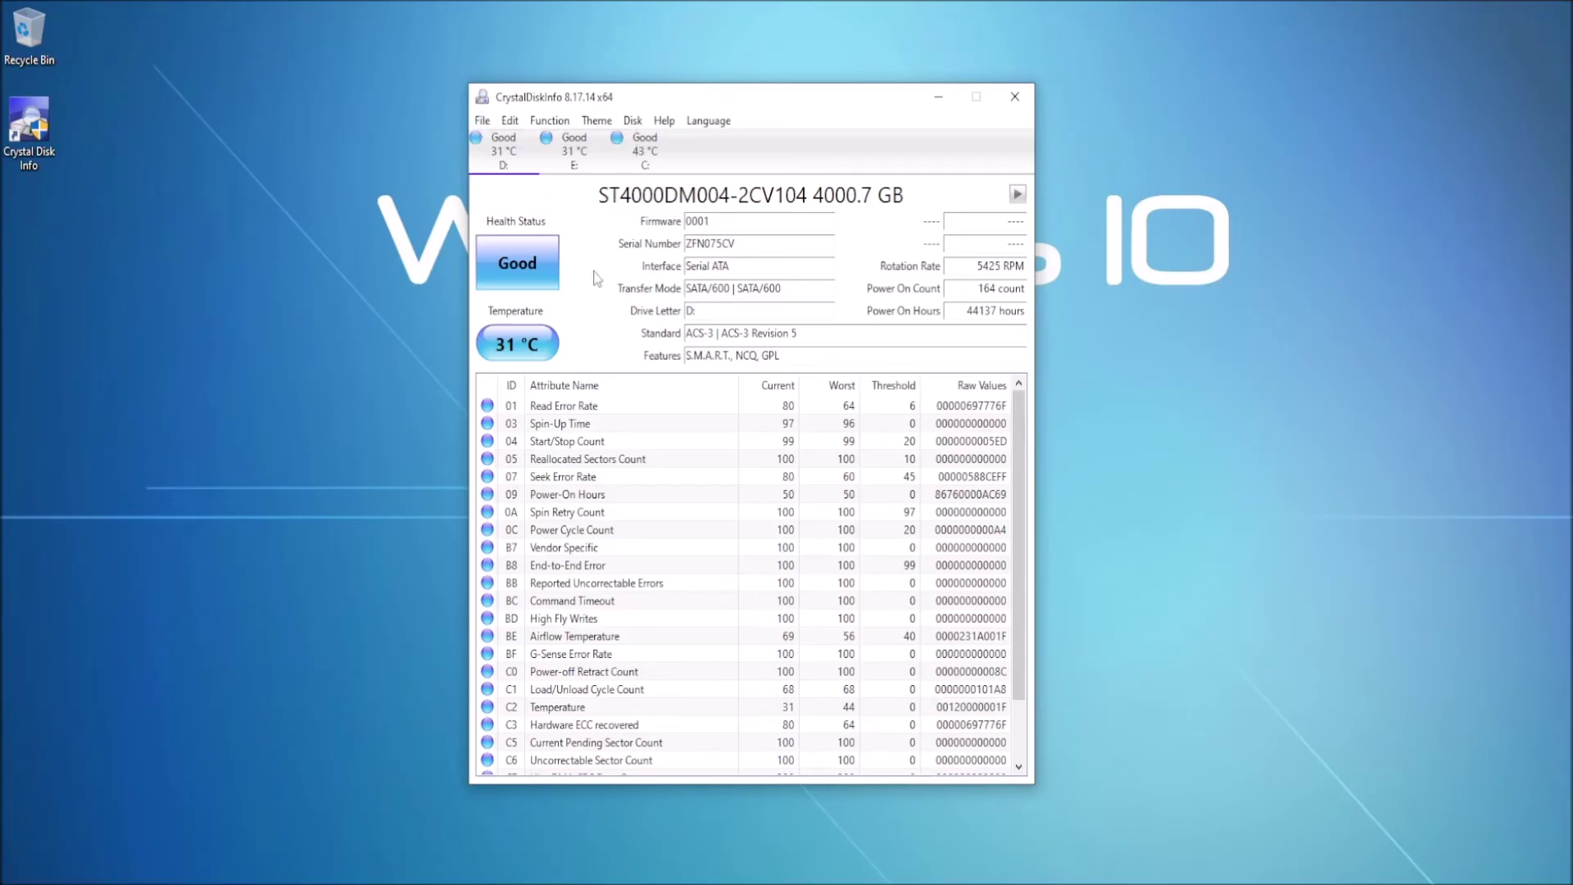
left_click(639, 176)
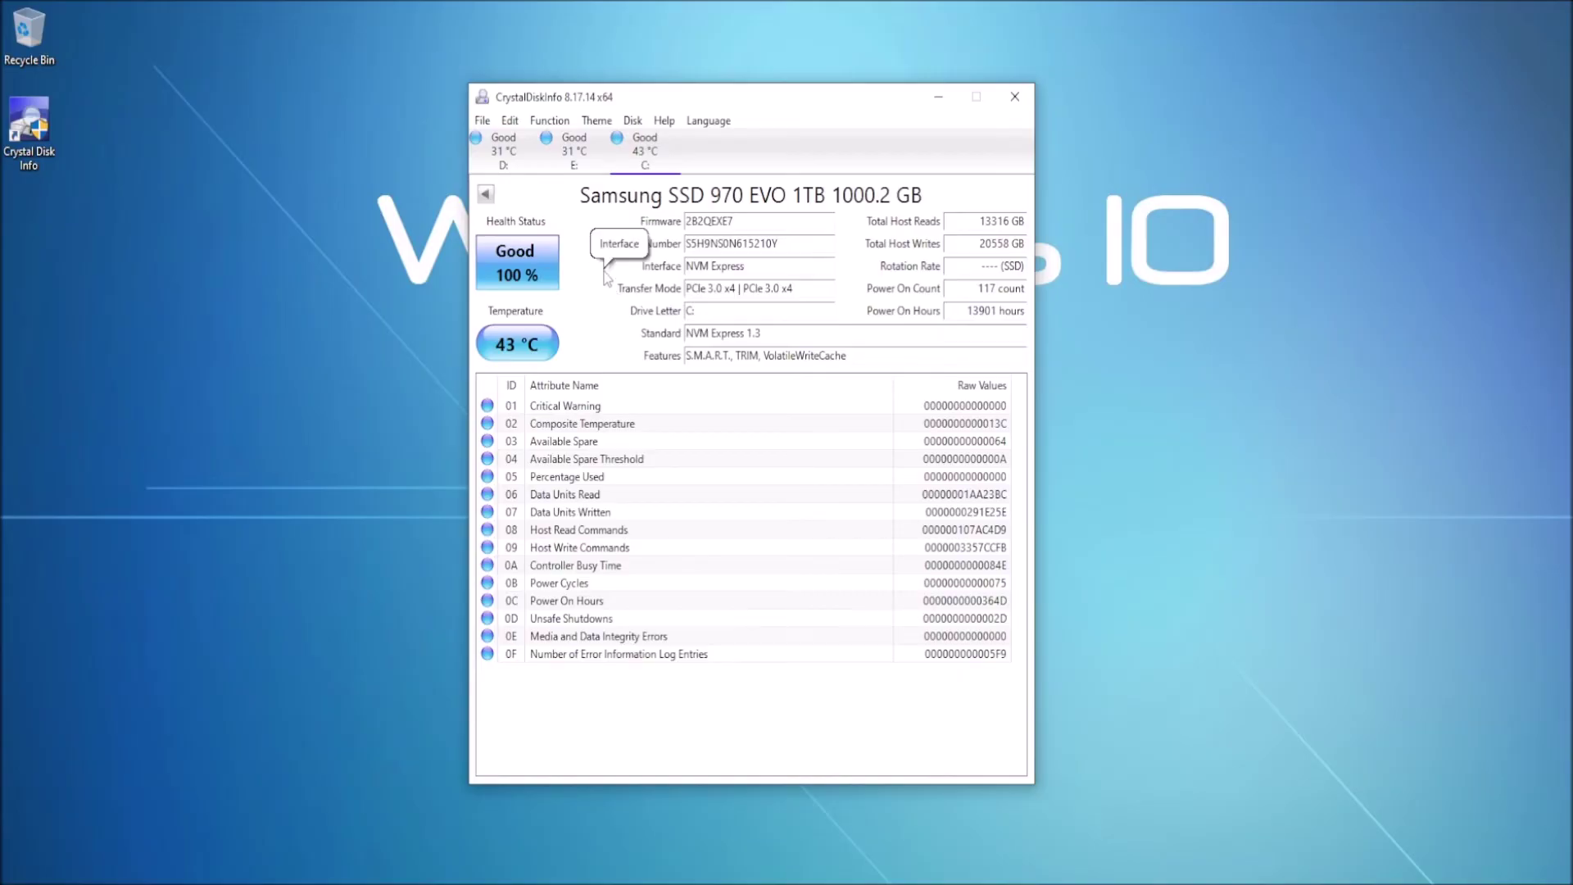
Open the File menu to show Save (text), Save (image) and Exit over the C: report.
left_click(483, 121)
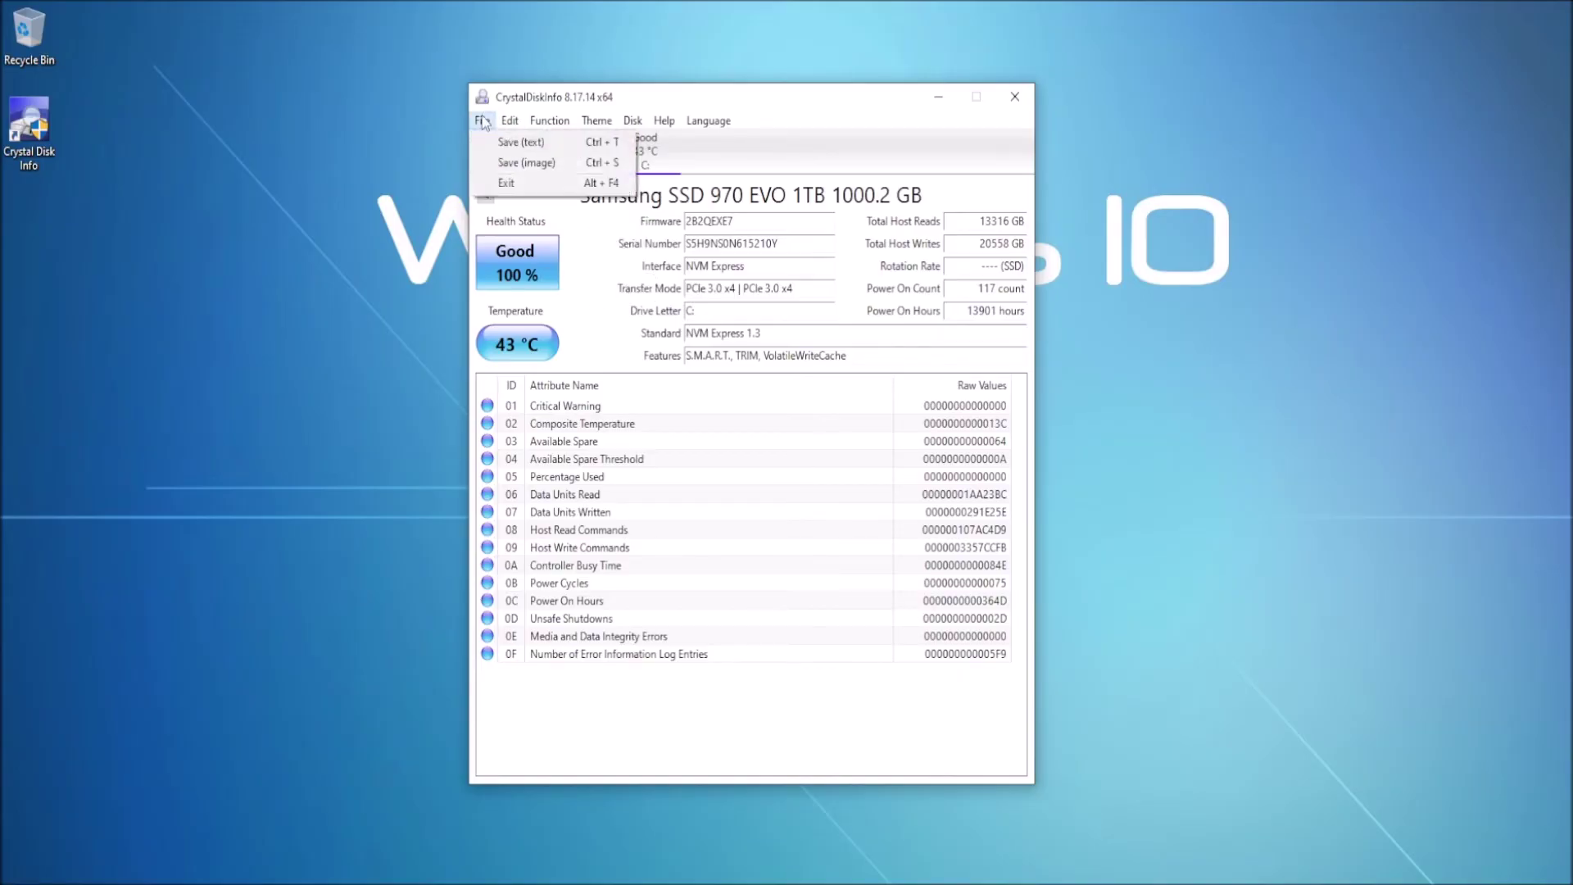
Save the C: report image to the Desktop as CrystalDiskInfo_20230312164835.png and open it in Photos.
left_click(504, 168)
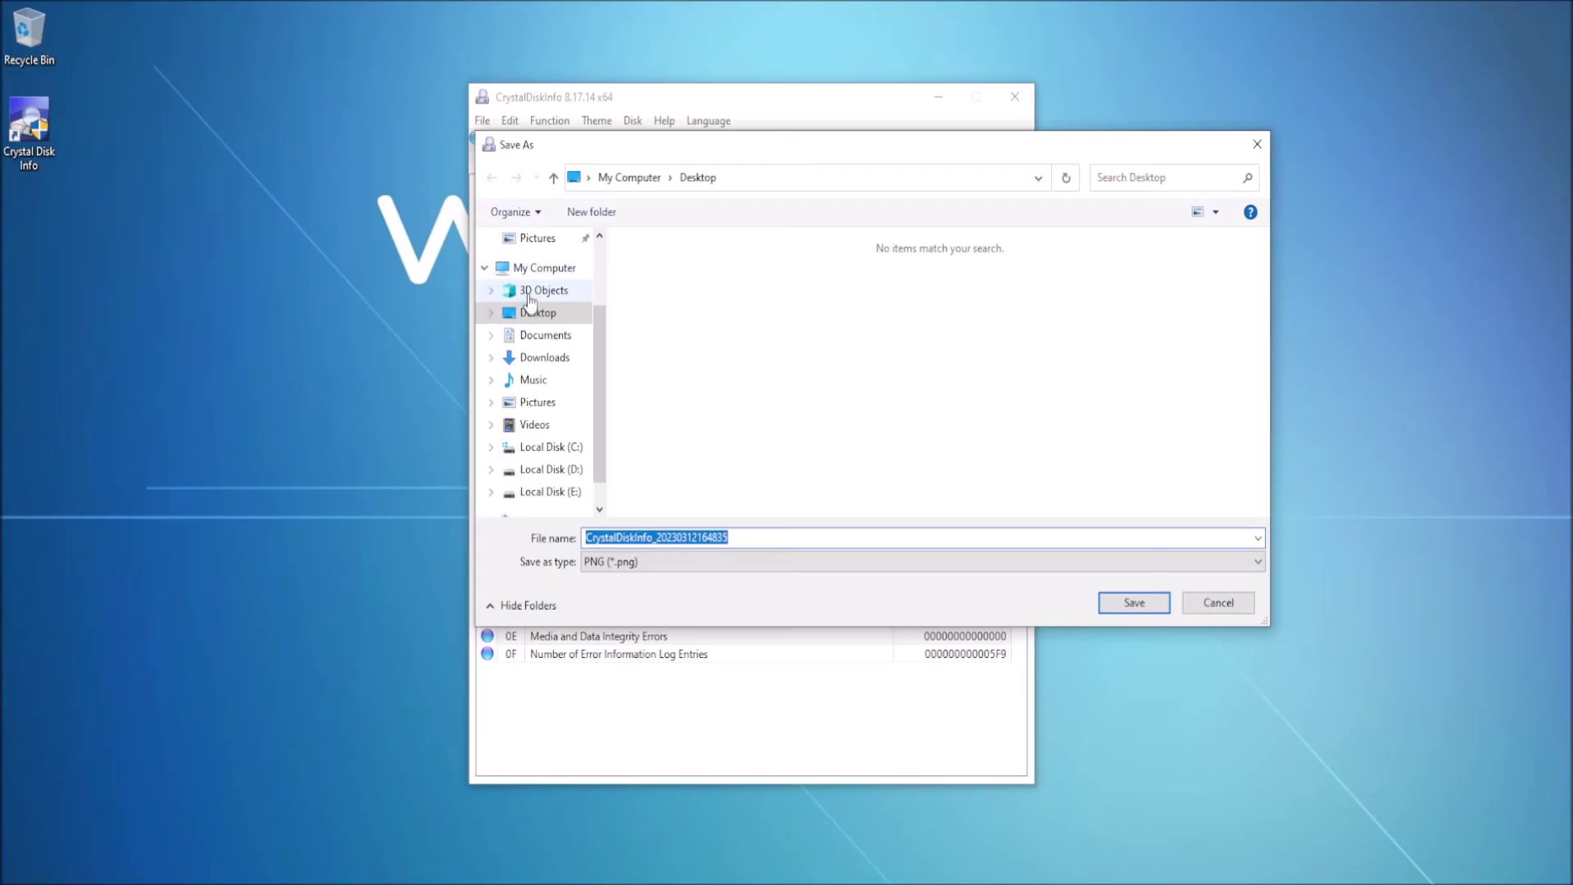
left_click(542, 318)
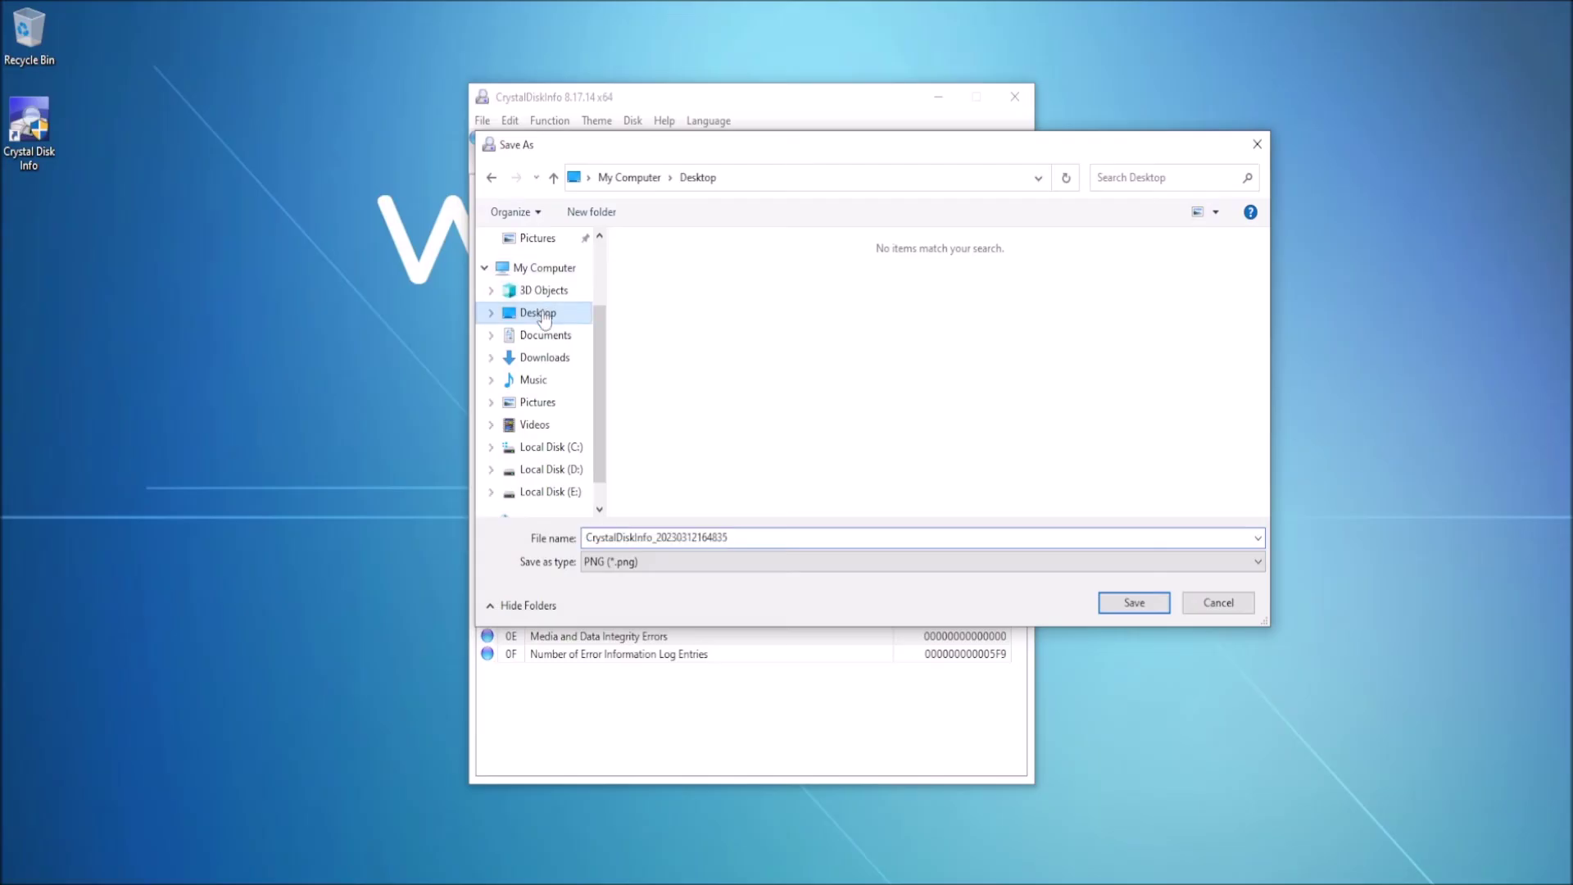
double_click(666, 538)
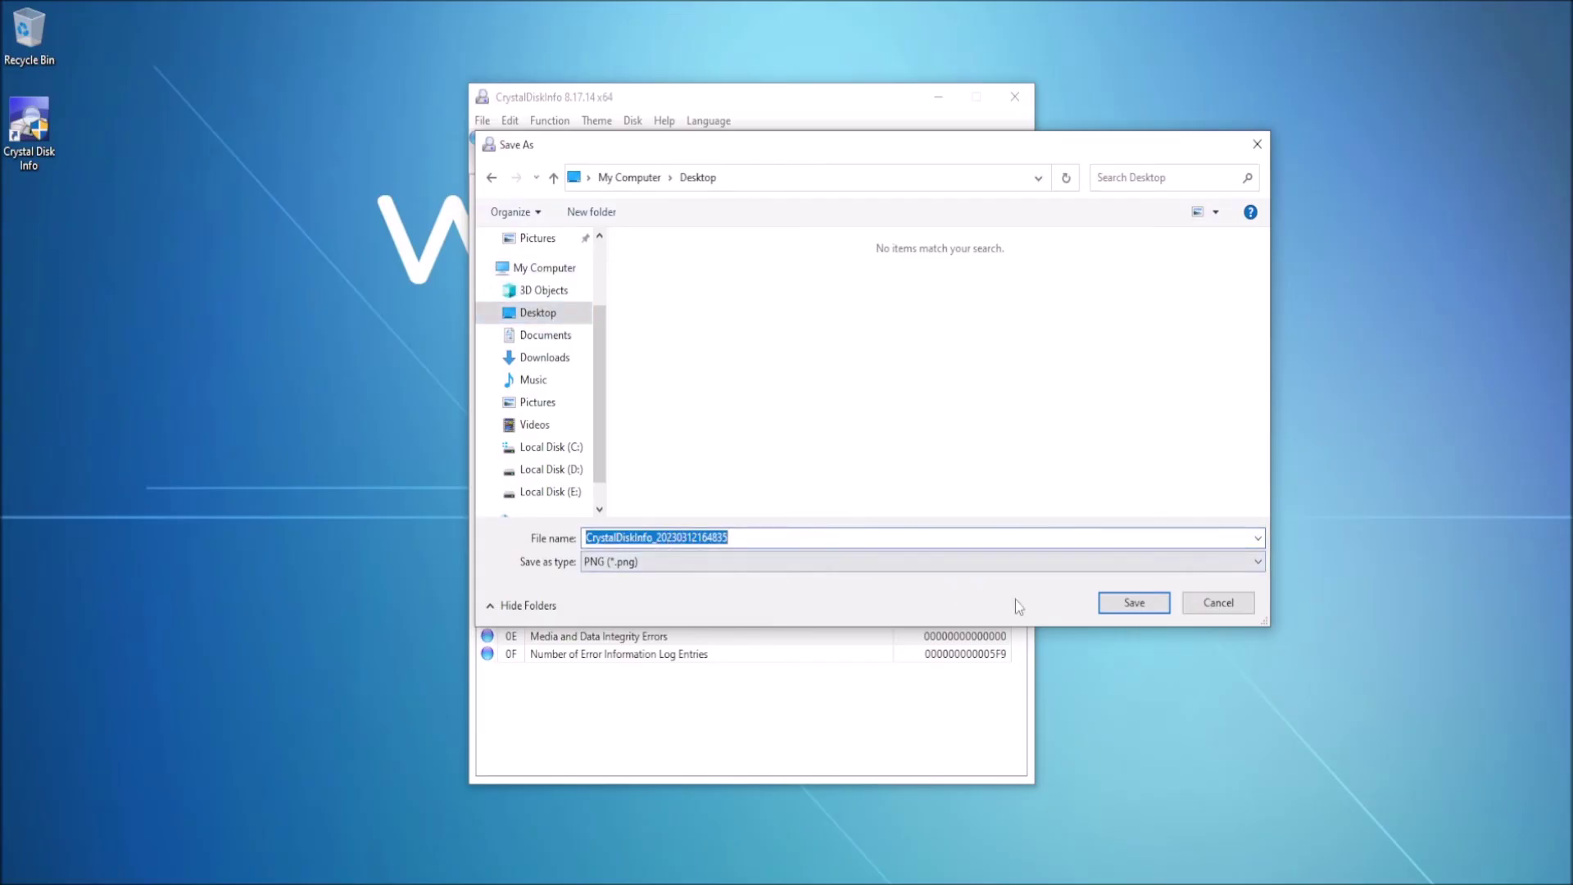
left_click(1116, 603)
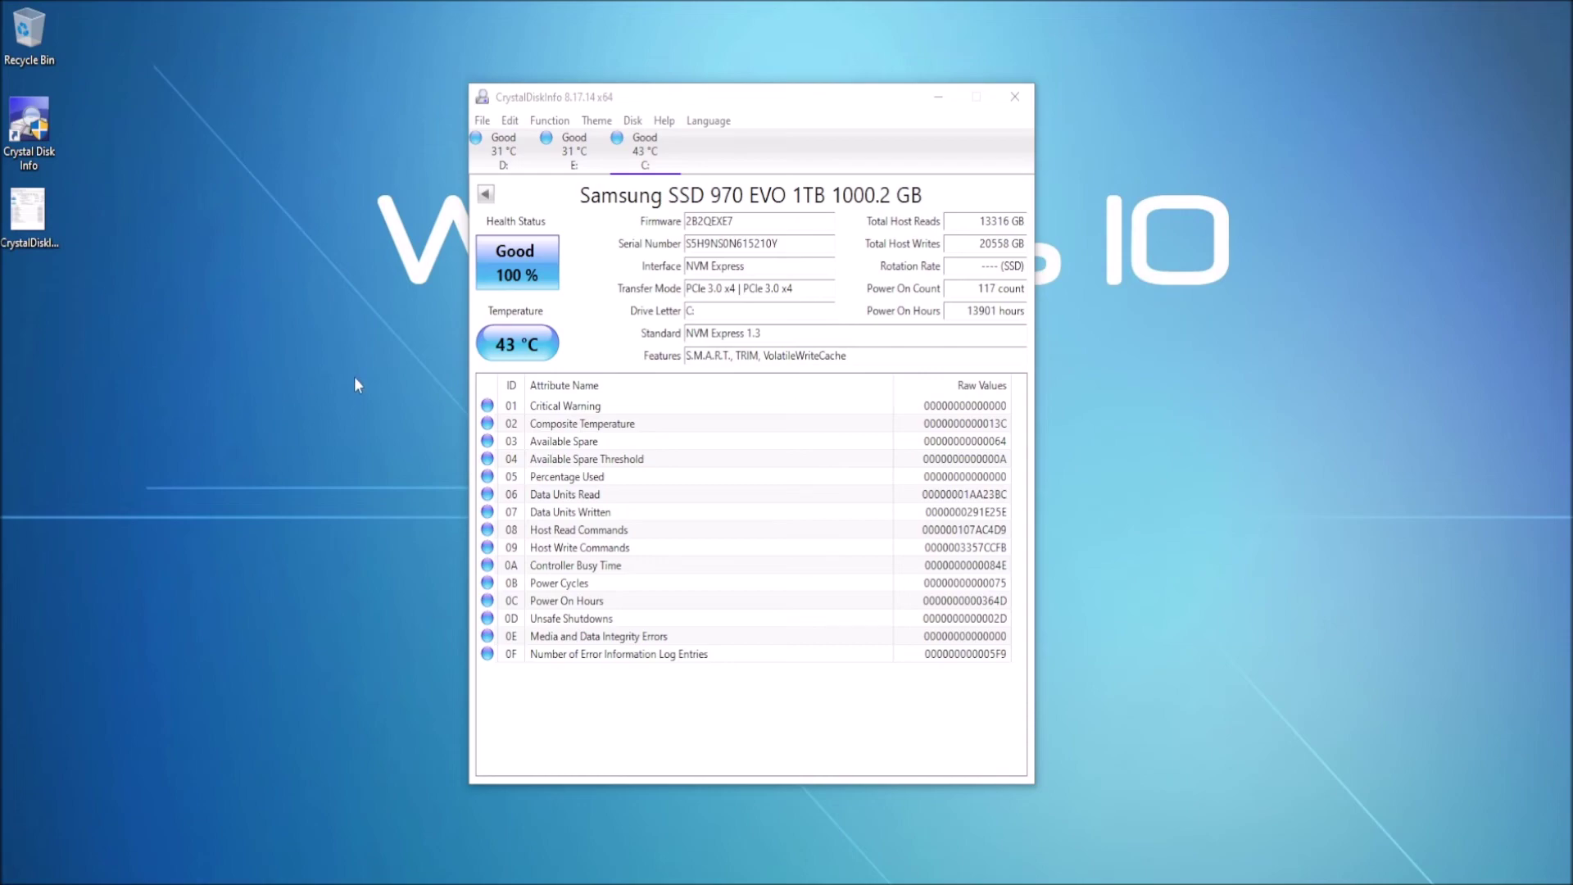
double_click(28, 212)
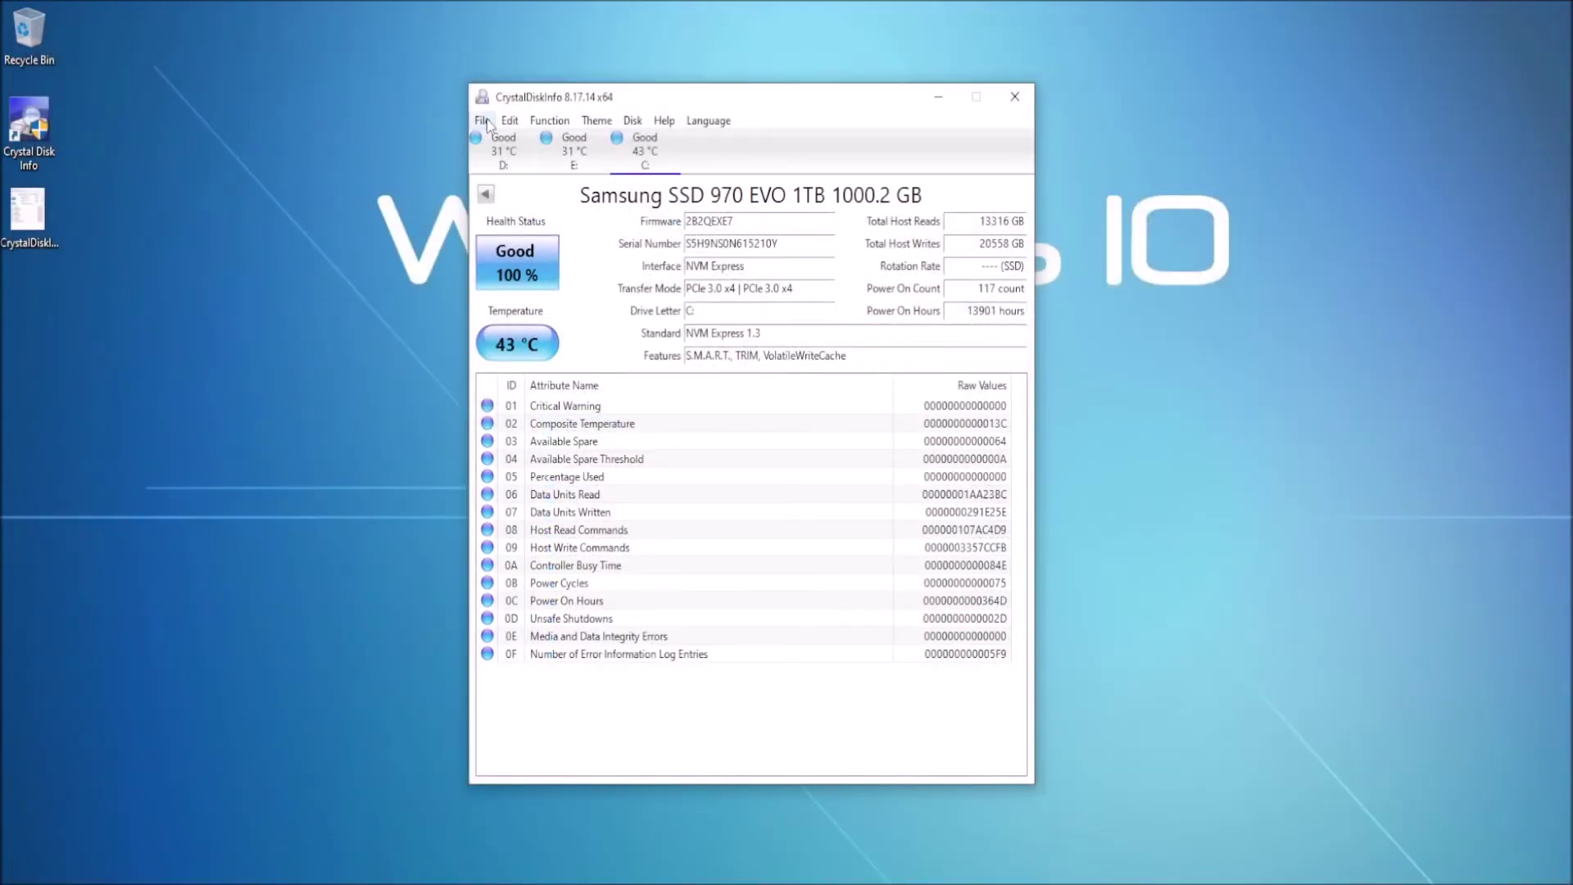
Browse the File and Edit menus, including the Copy Option submenu.
left_click(485, 122)
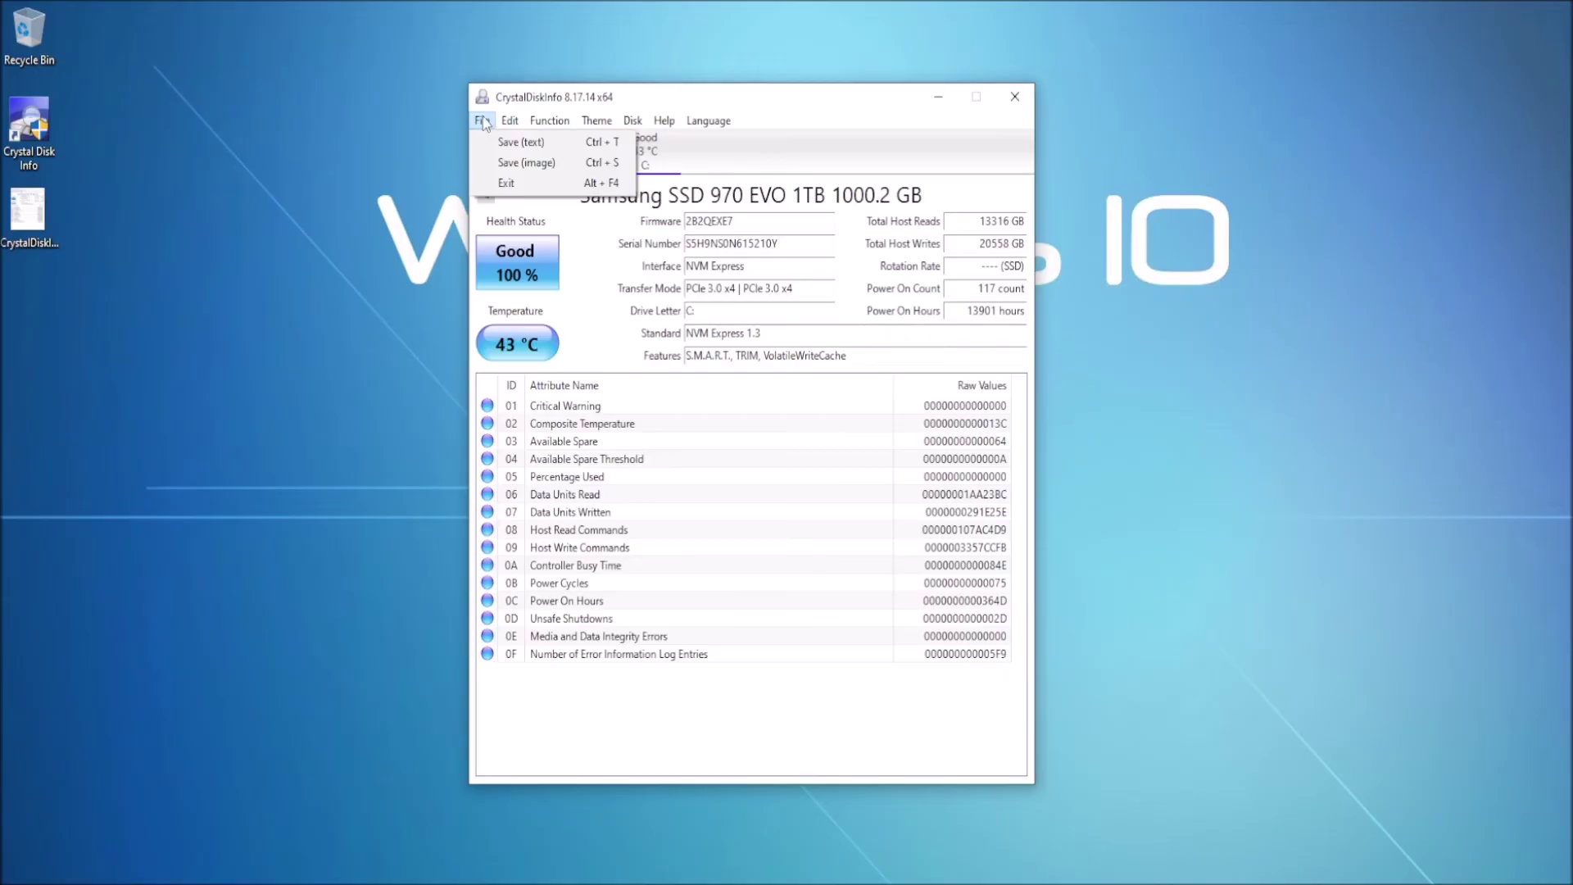
left_click(484, 121)
left_click(520, 123)
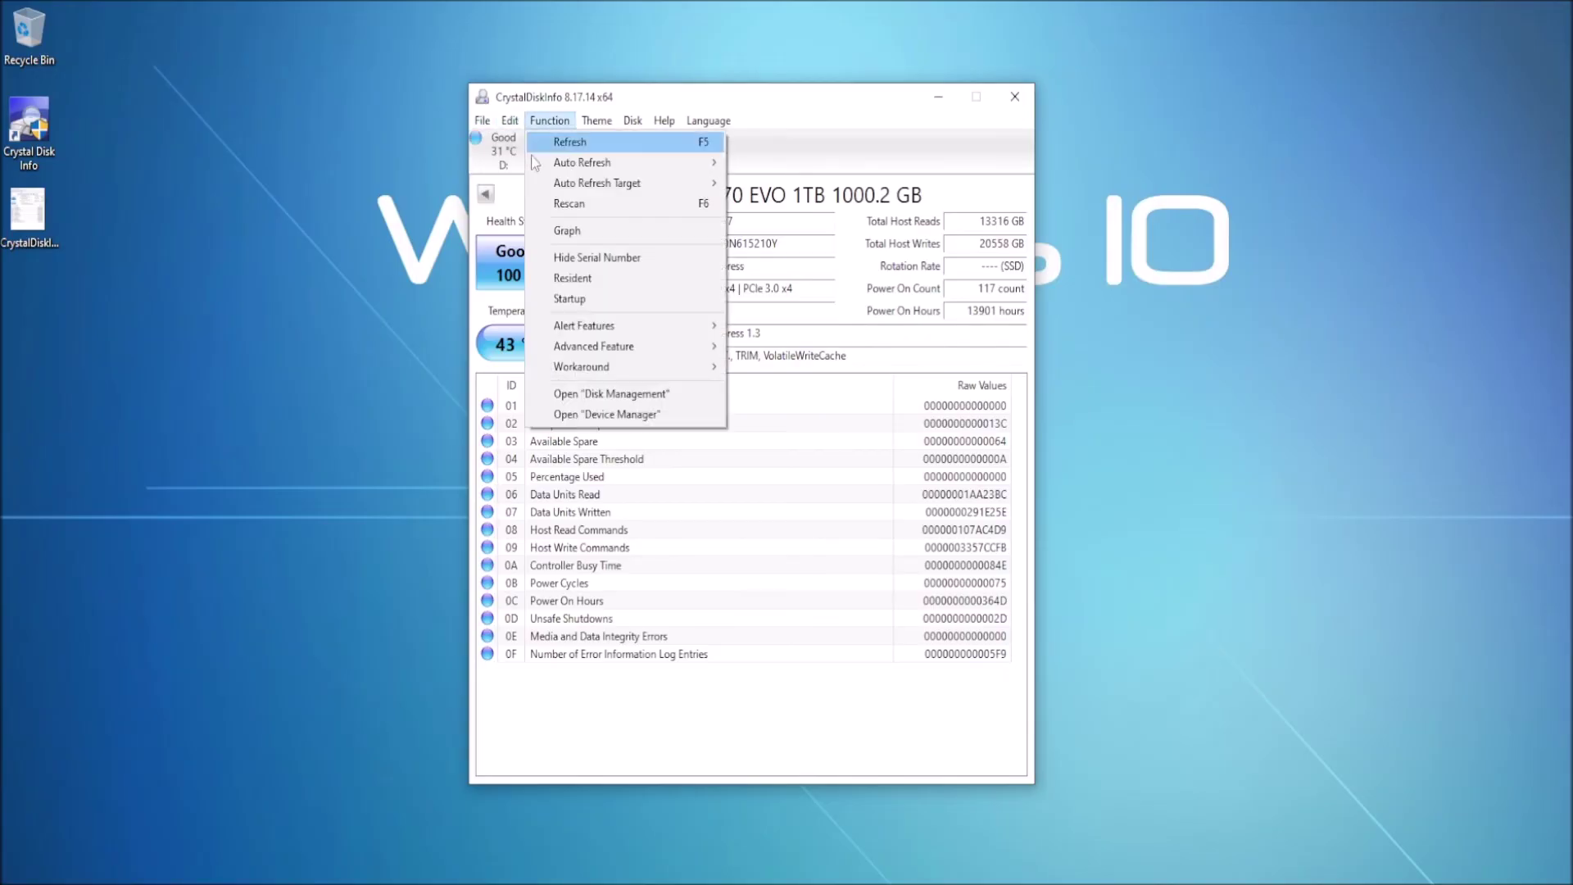
mouse_move(525, 164)
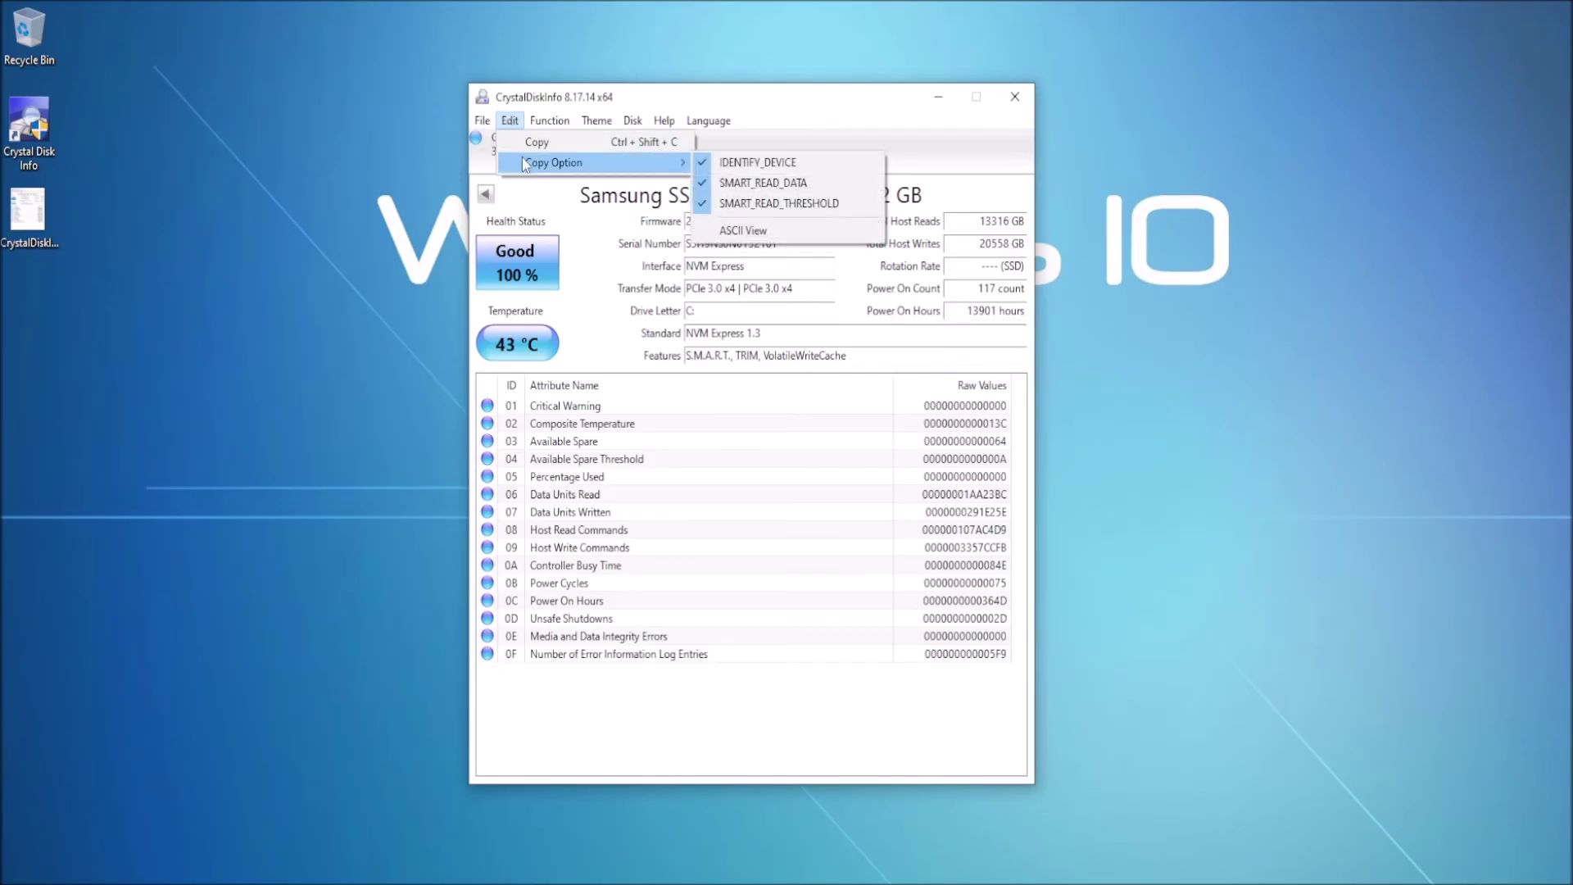
Run Function > Rescan, then reopen the Function menu to view Alert Features.
mouse_move(546, 123)
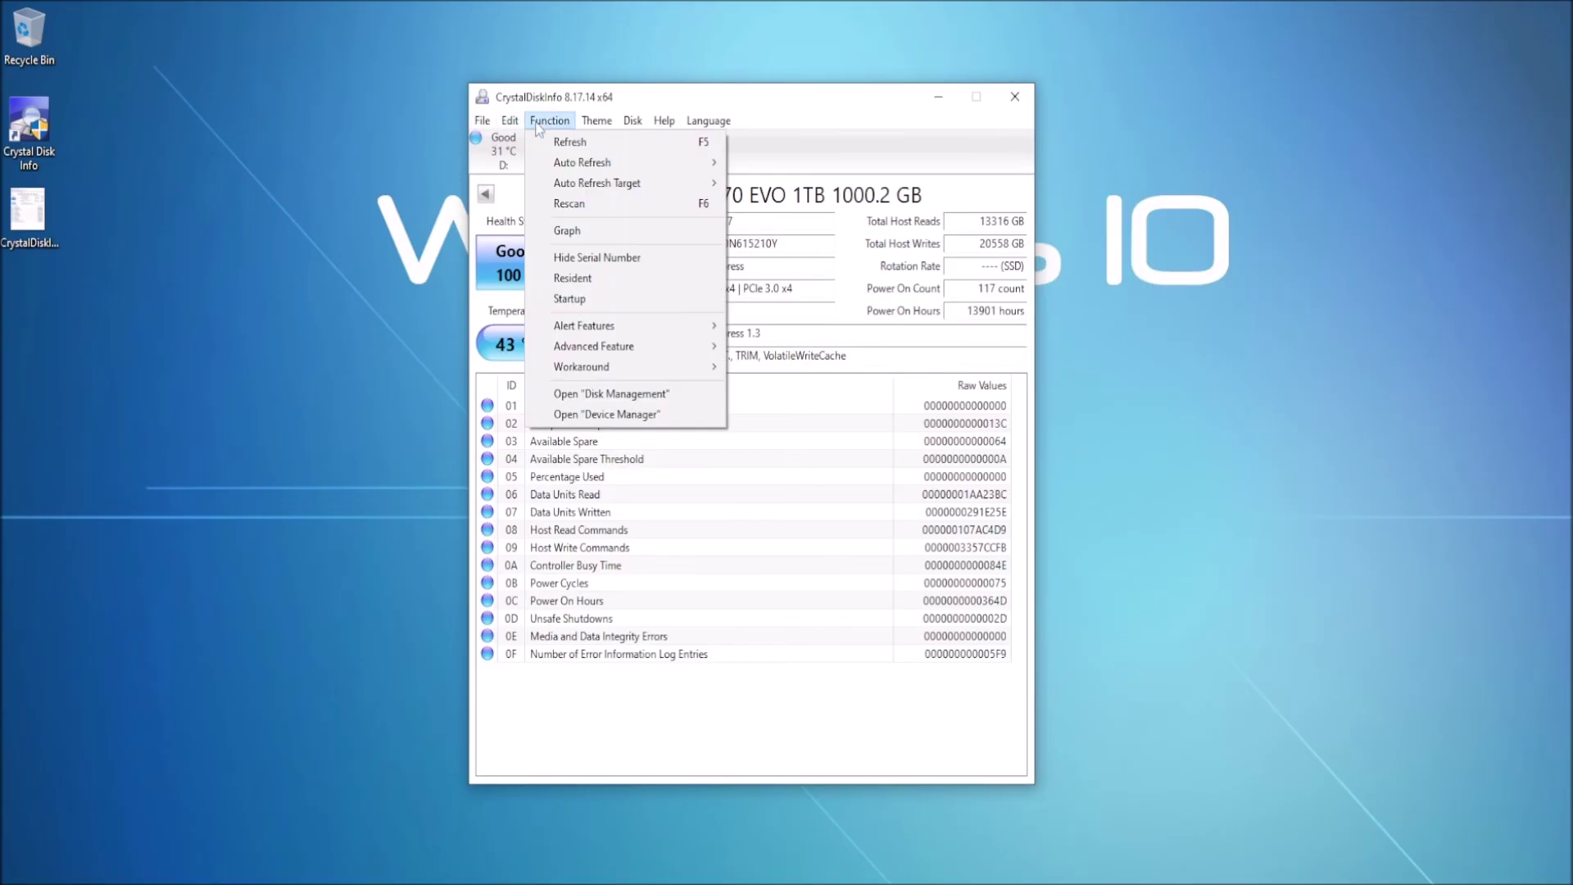
left_click(587, 211)
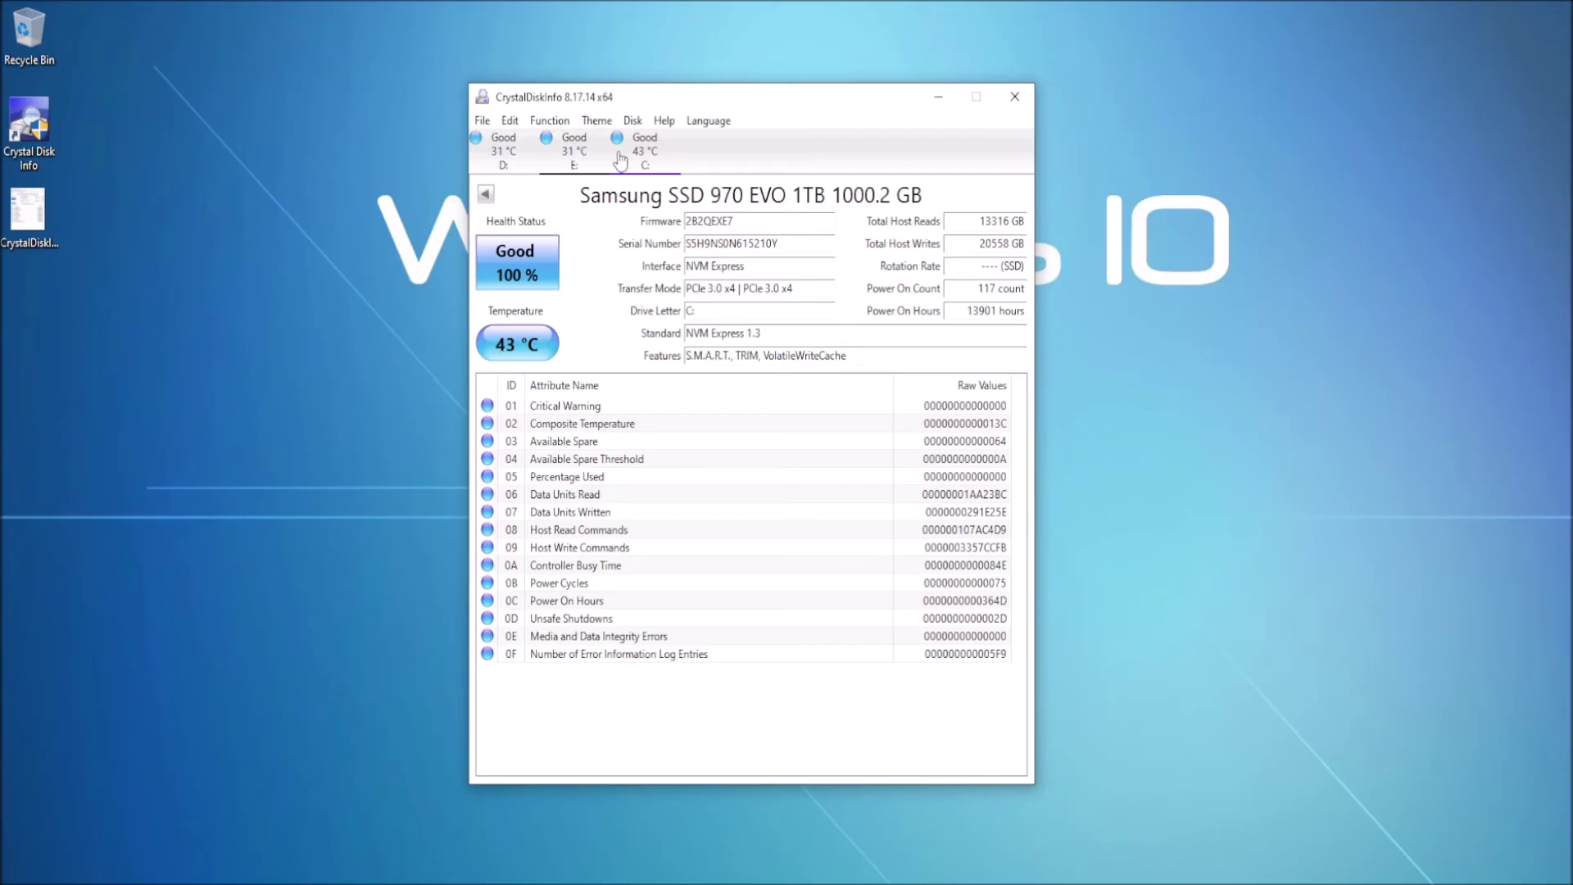
left_click(554, 123)
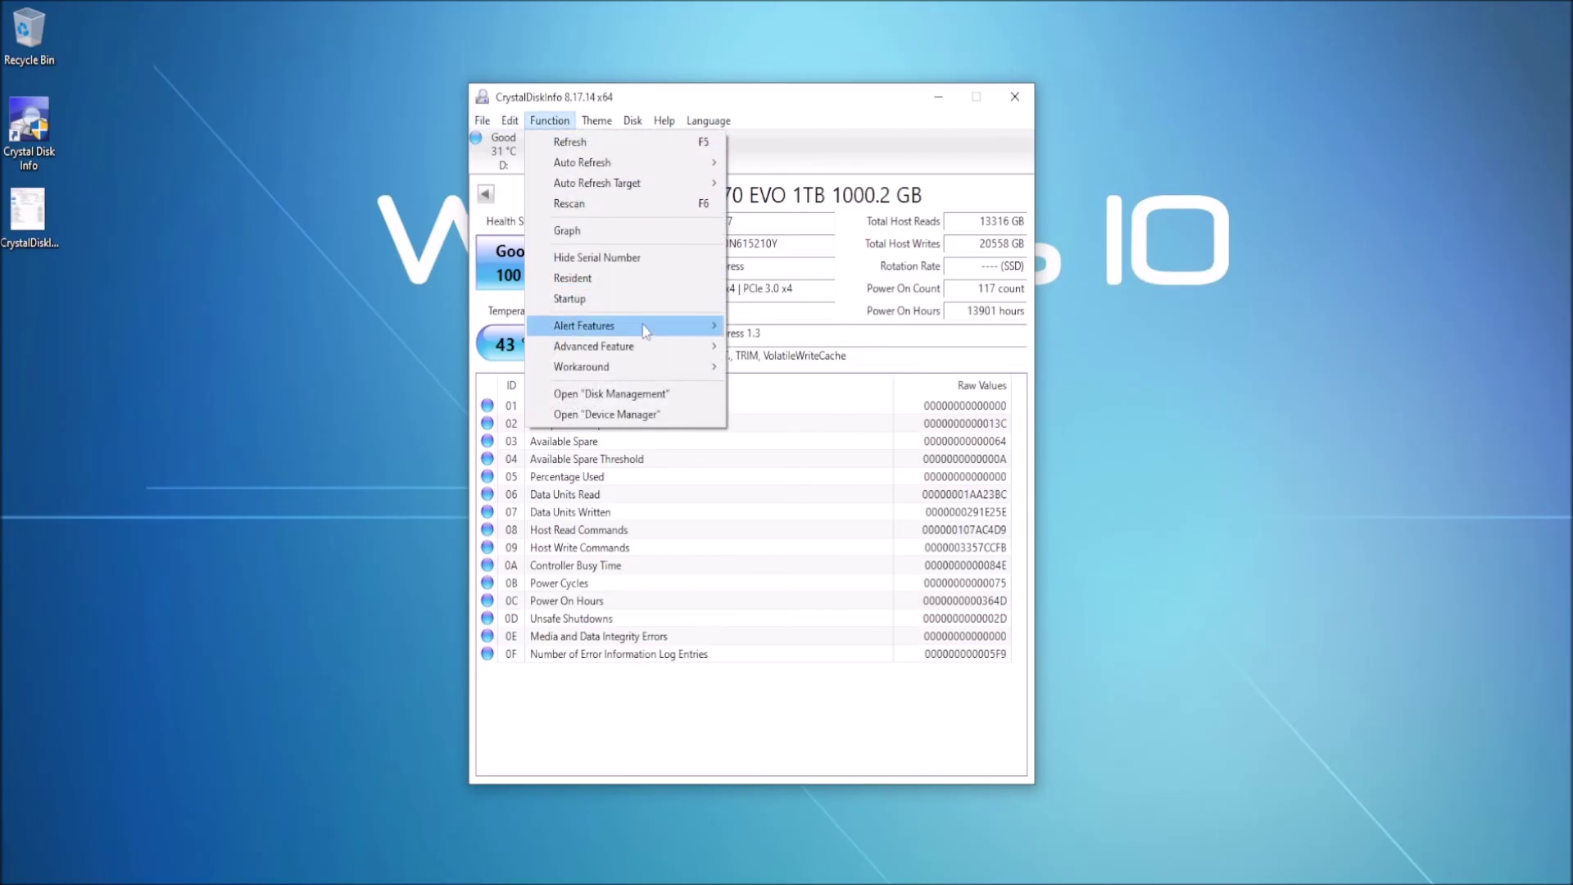
mouse_move(608, 329)
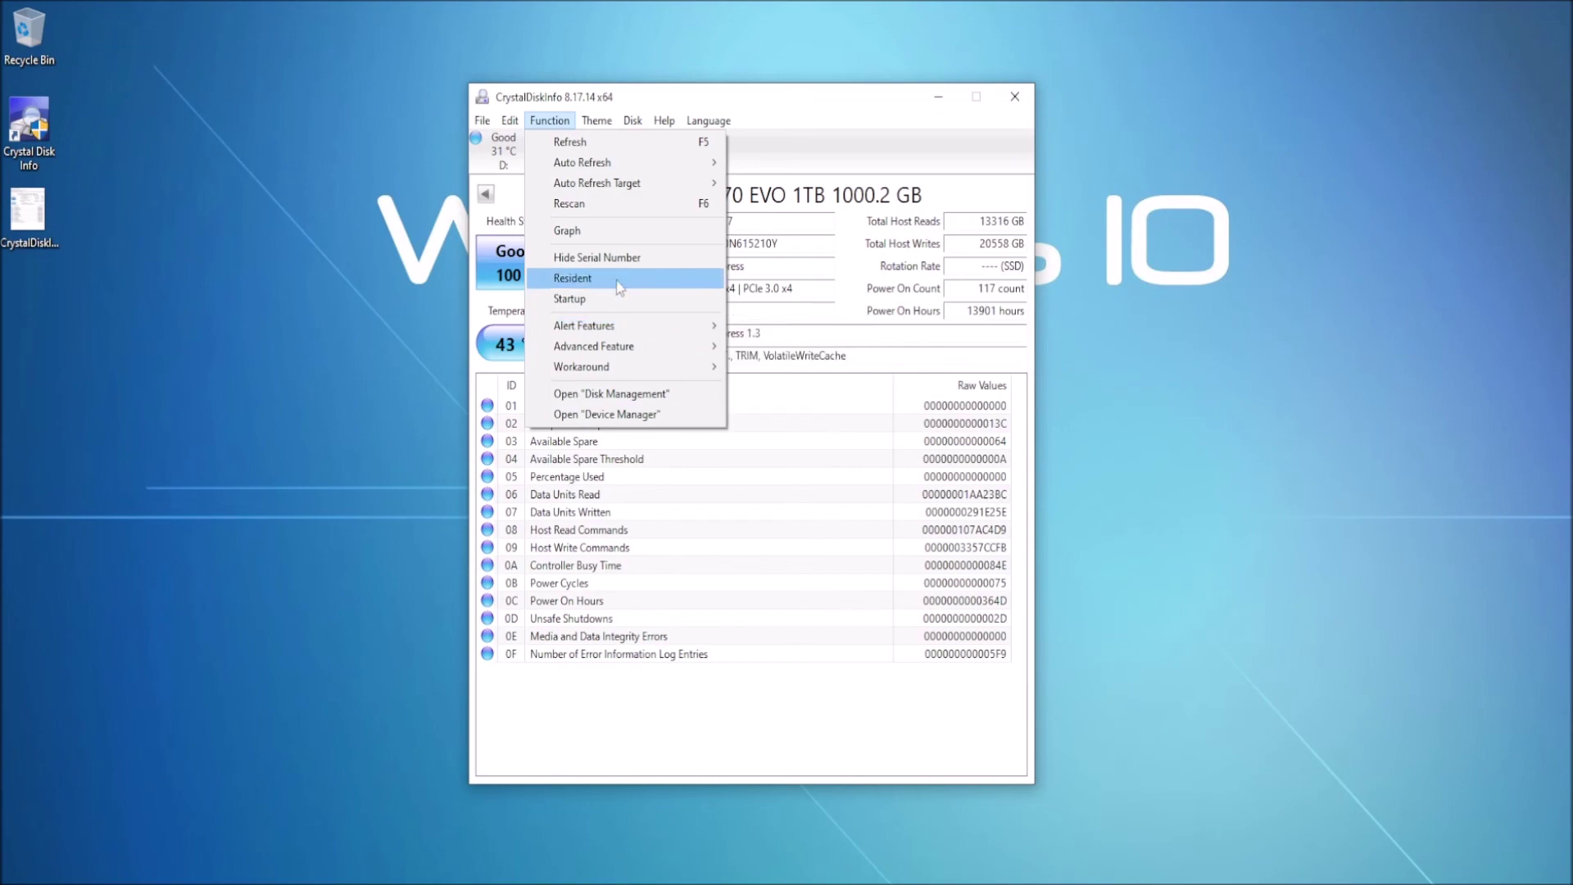
Turn on Theme > Green Mode and apply the Dark theme.
mouse_move(604, 124)
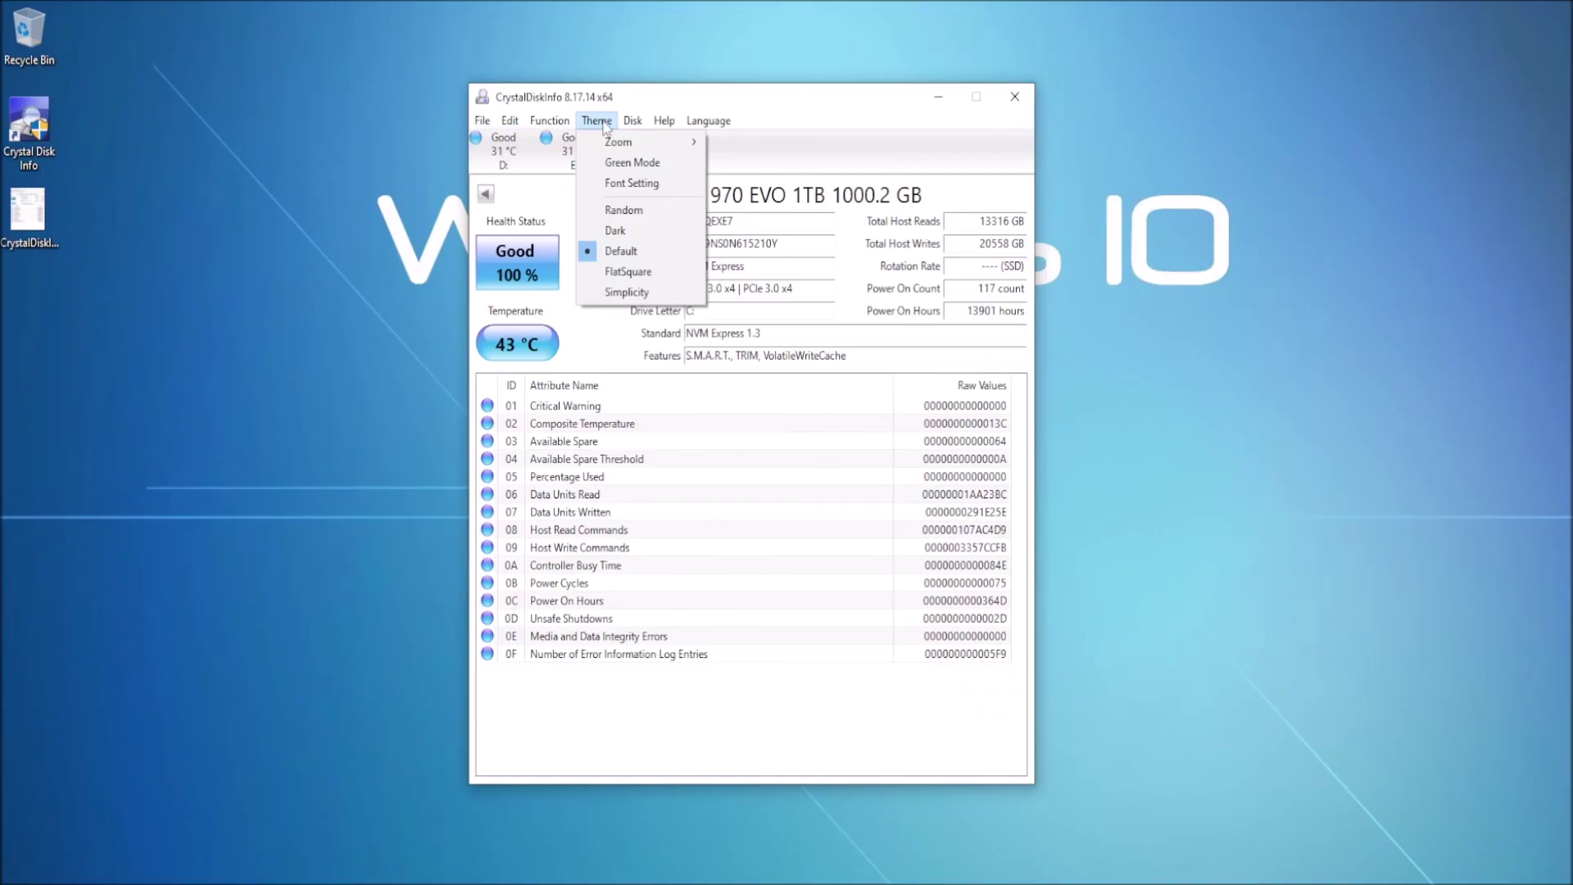
left_click(636, 161)
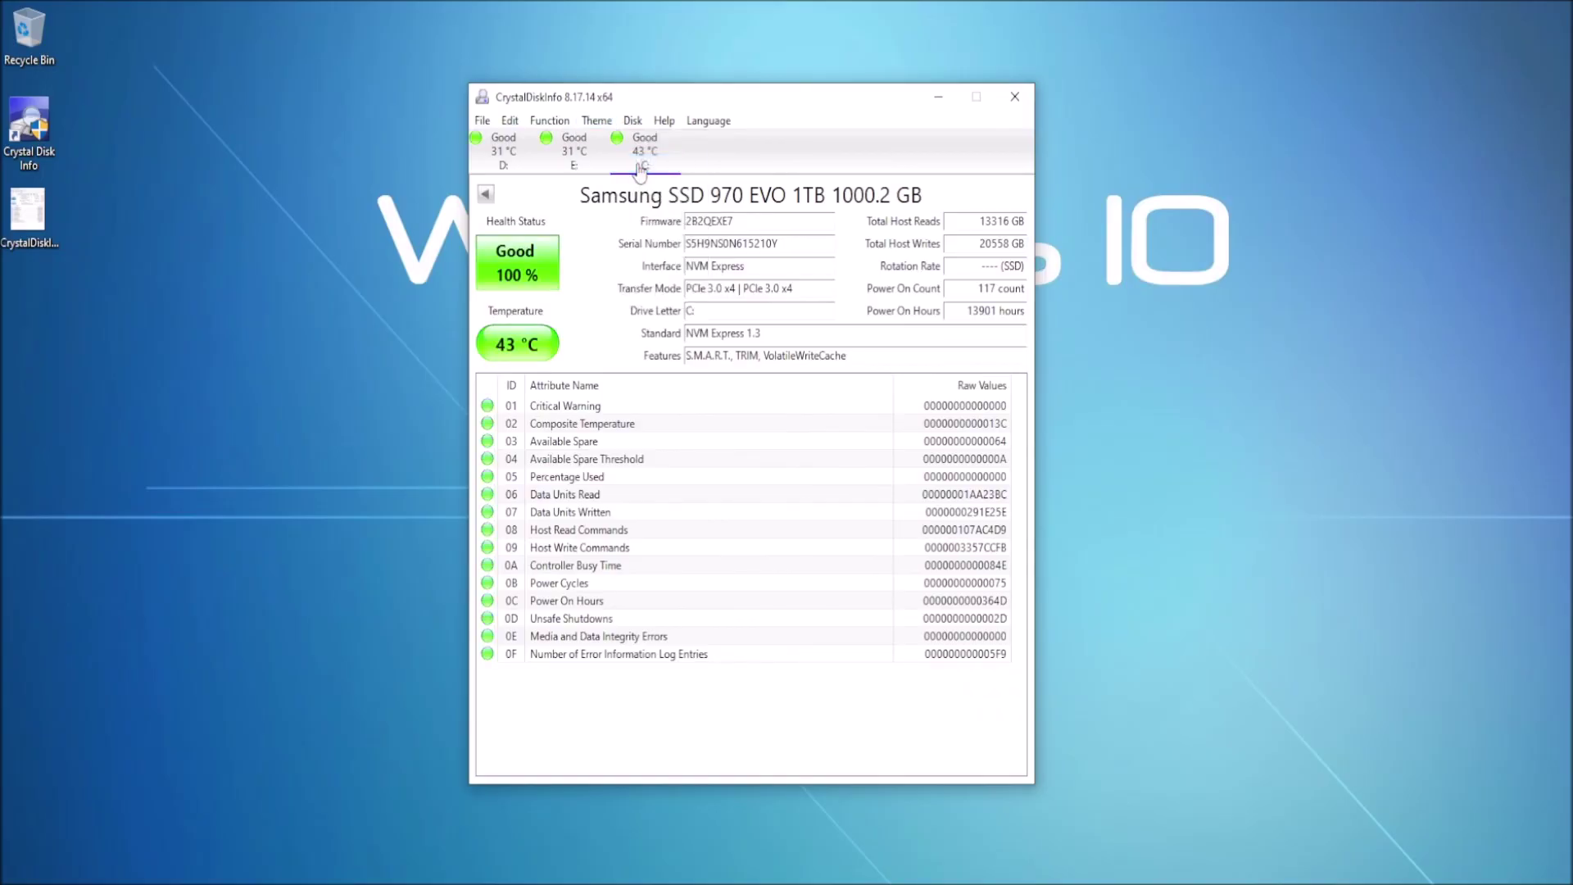
left_click(599, 122)
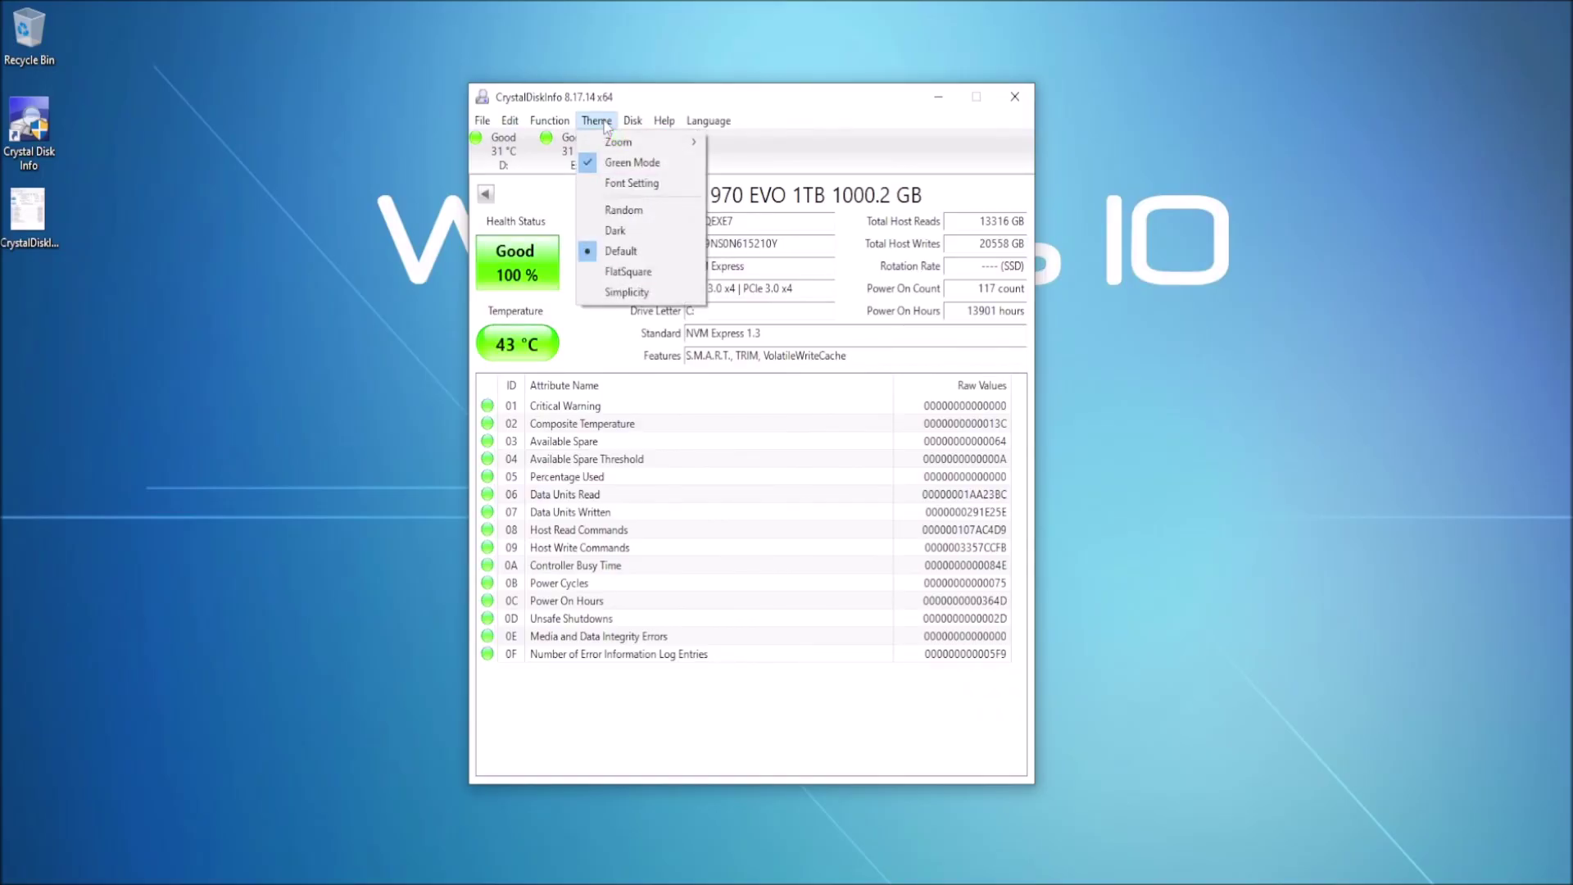
left_click(620, 231)
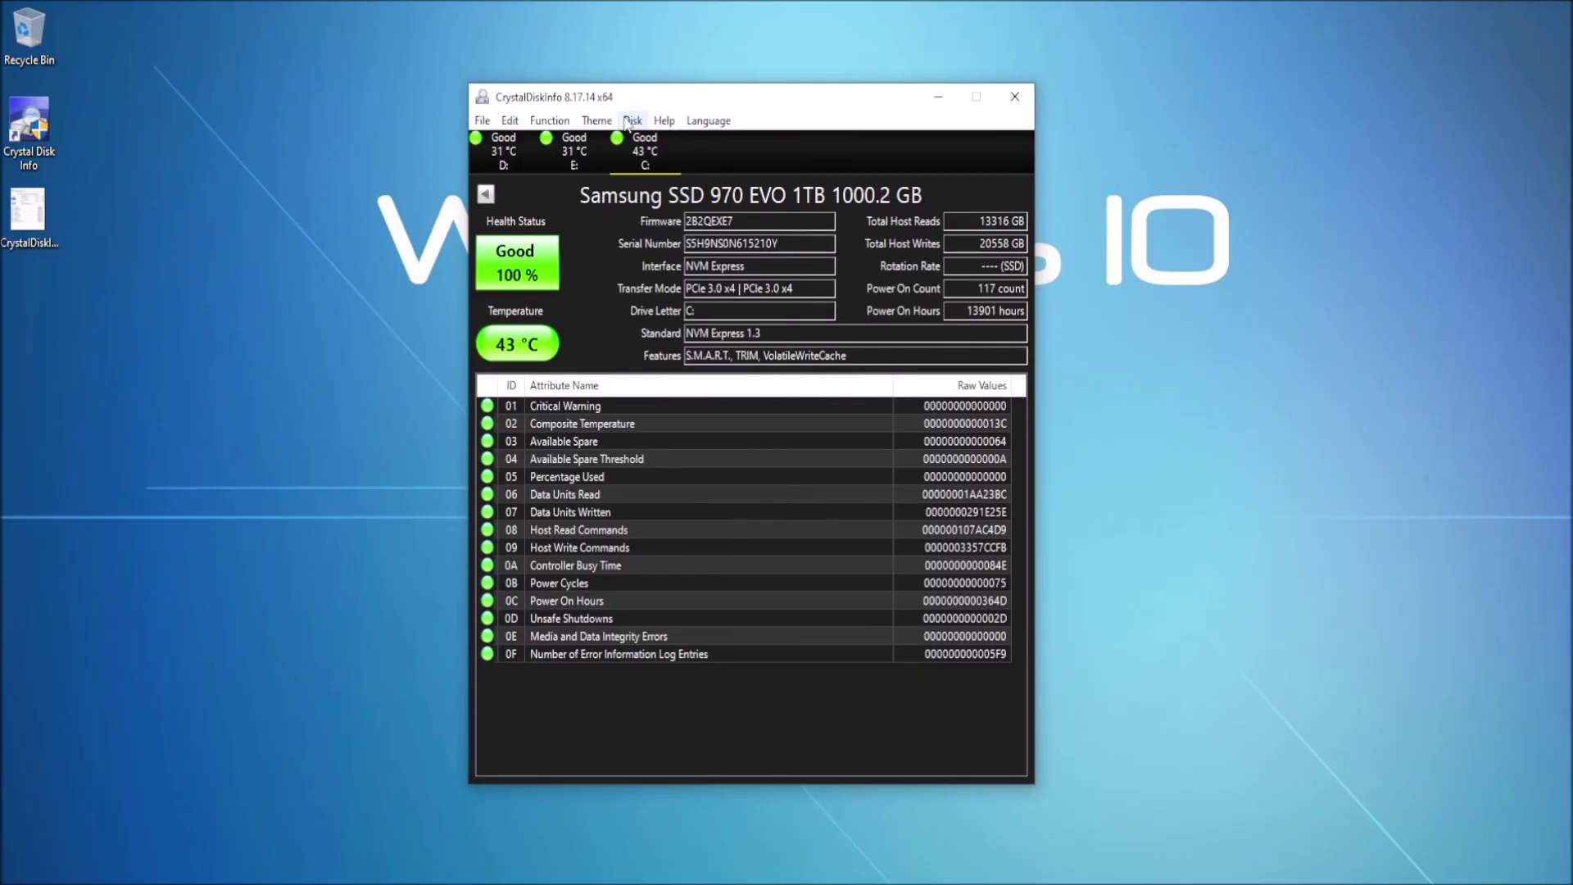
Show the Disk menu's list of installed drives.
left_click(597, 122)
left_click(598, 123)
left_click(597, 123)
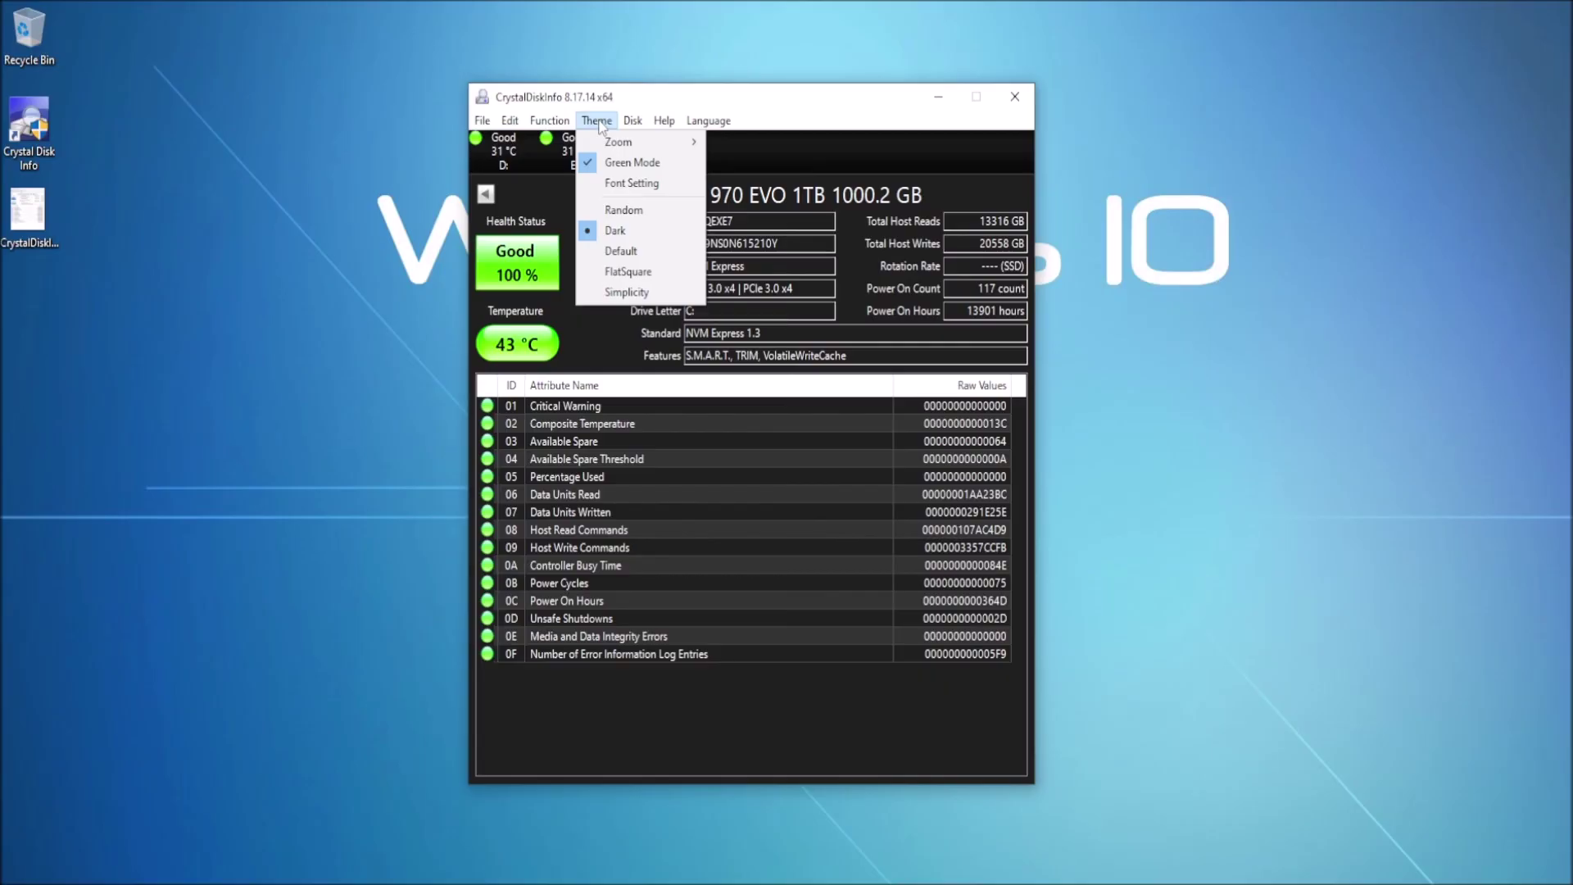
left_click(598, 122)
left_click(639, 122)
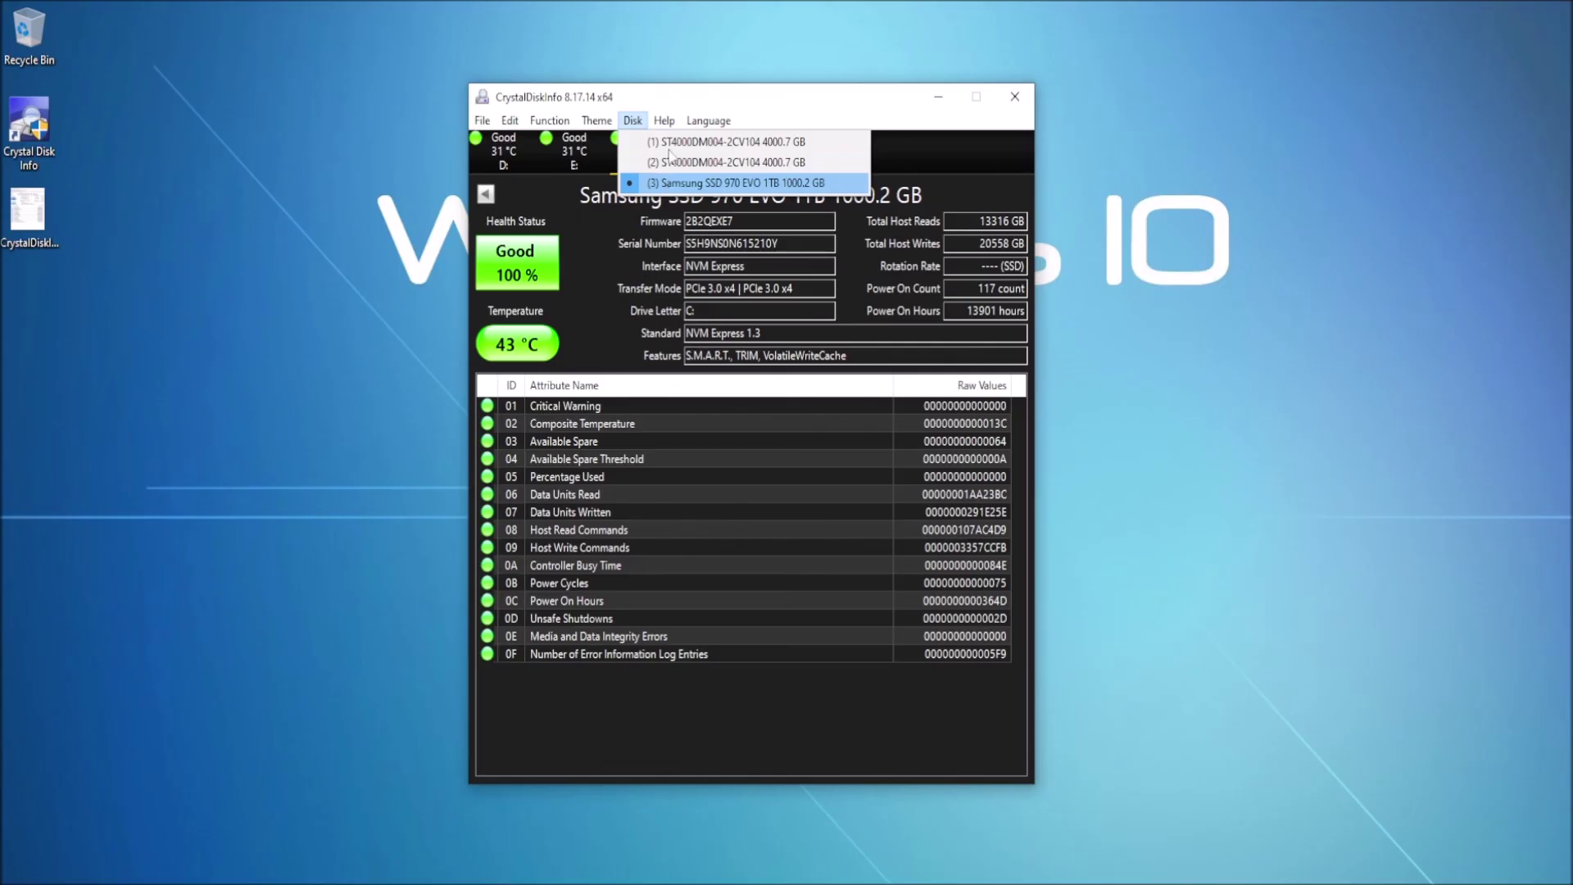
Browse the Disk and Language menus and move the window slightly up and left.
left_click(787, 94)
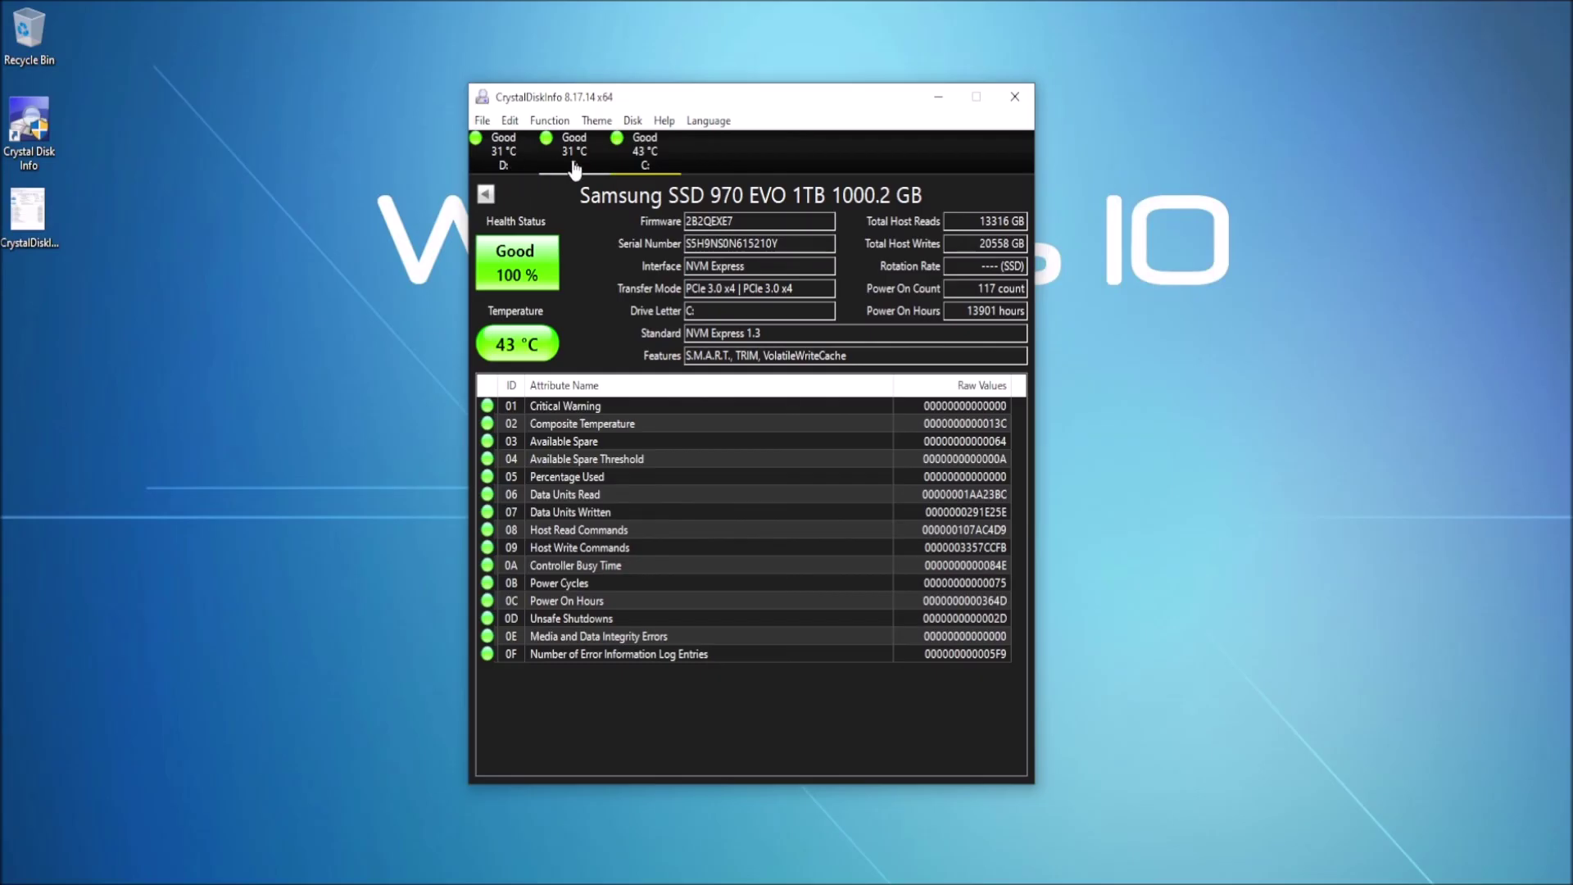
left_click(632, 125)
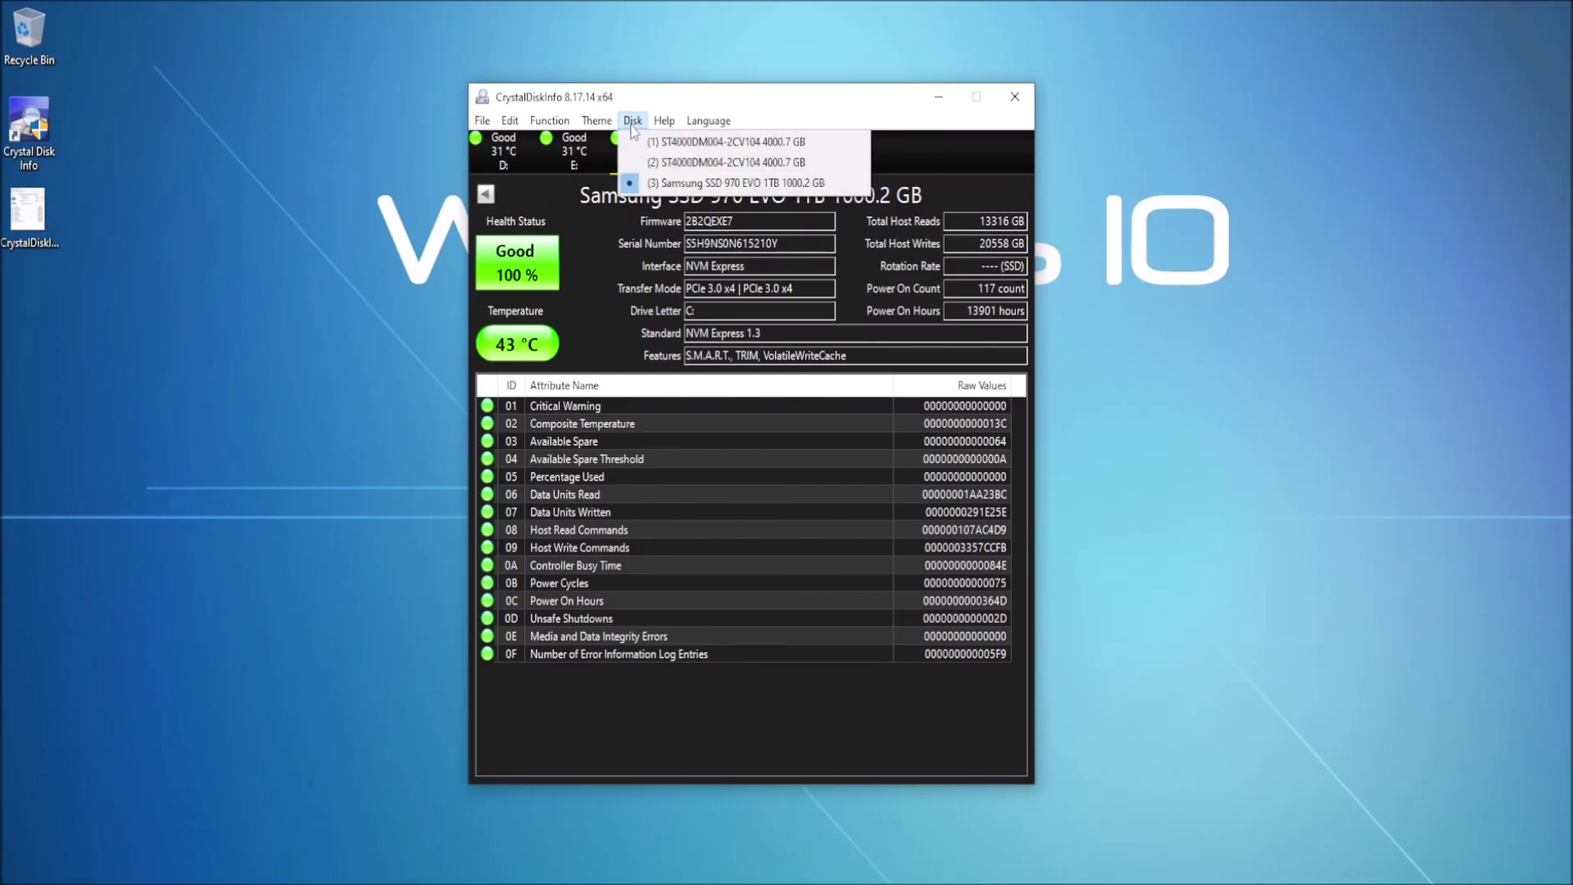
mouse_move(669, 124)
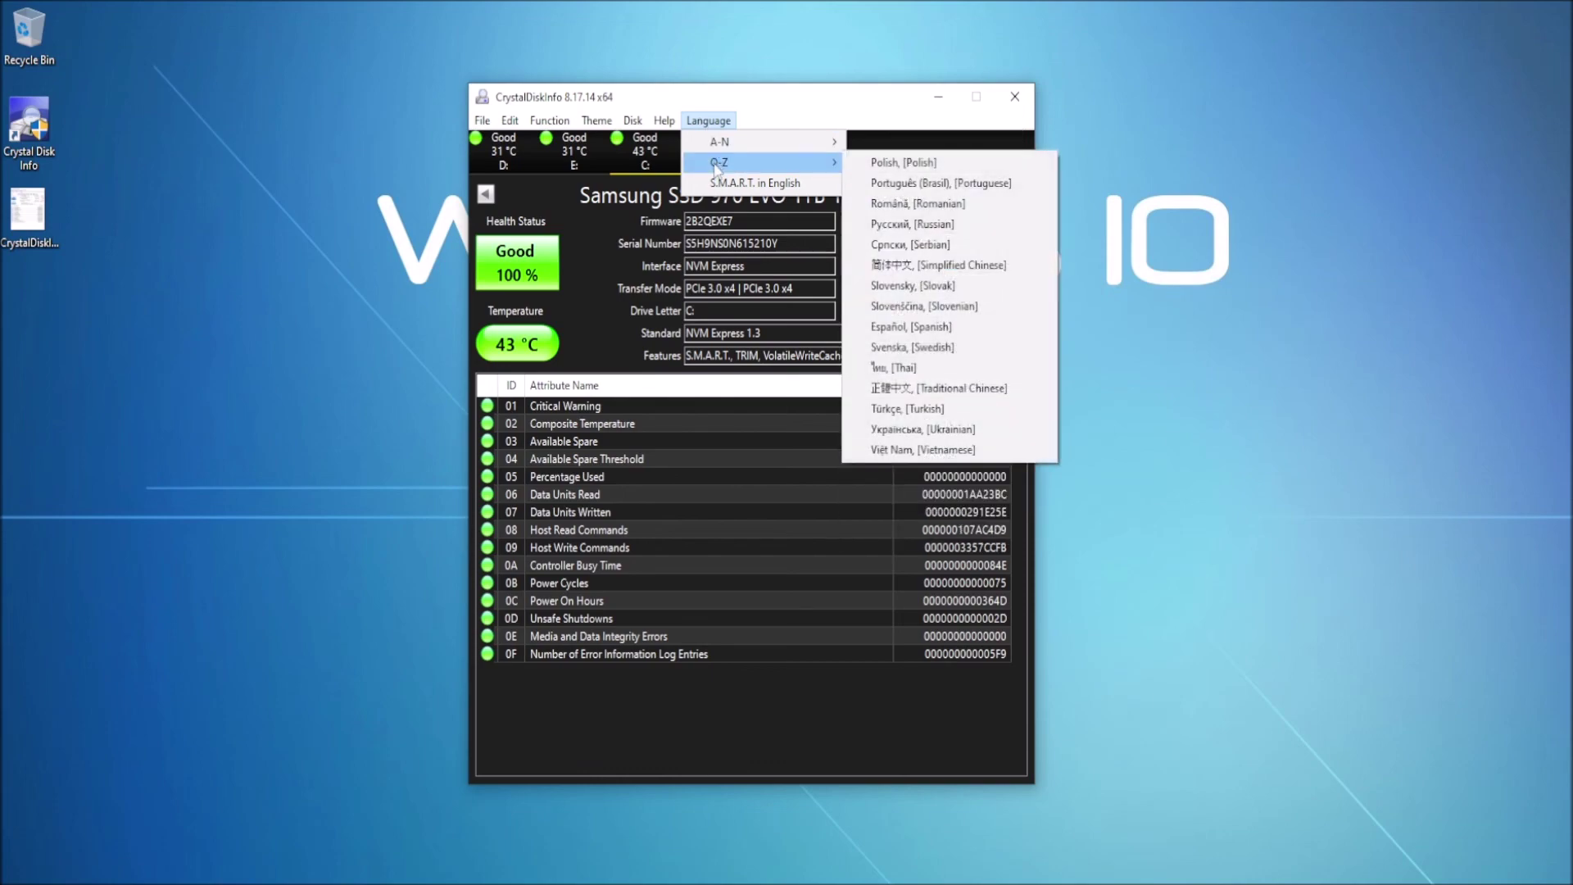
left_click_drag(590, 96, 574, 91)
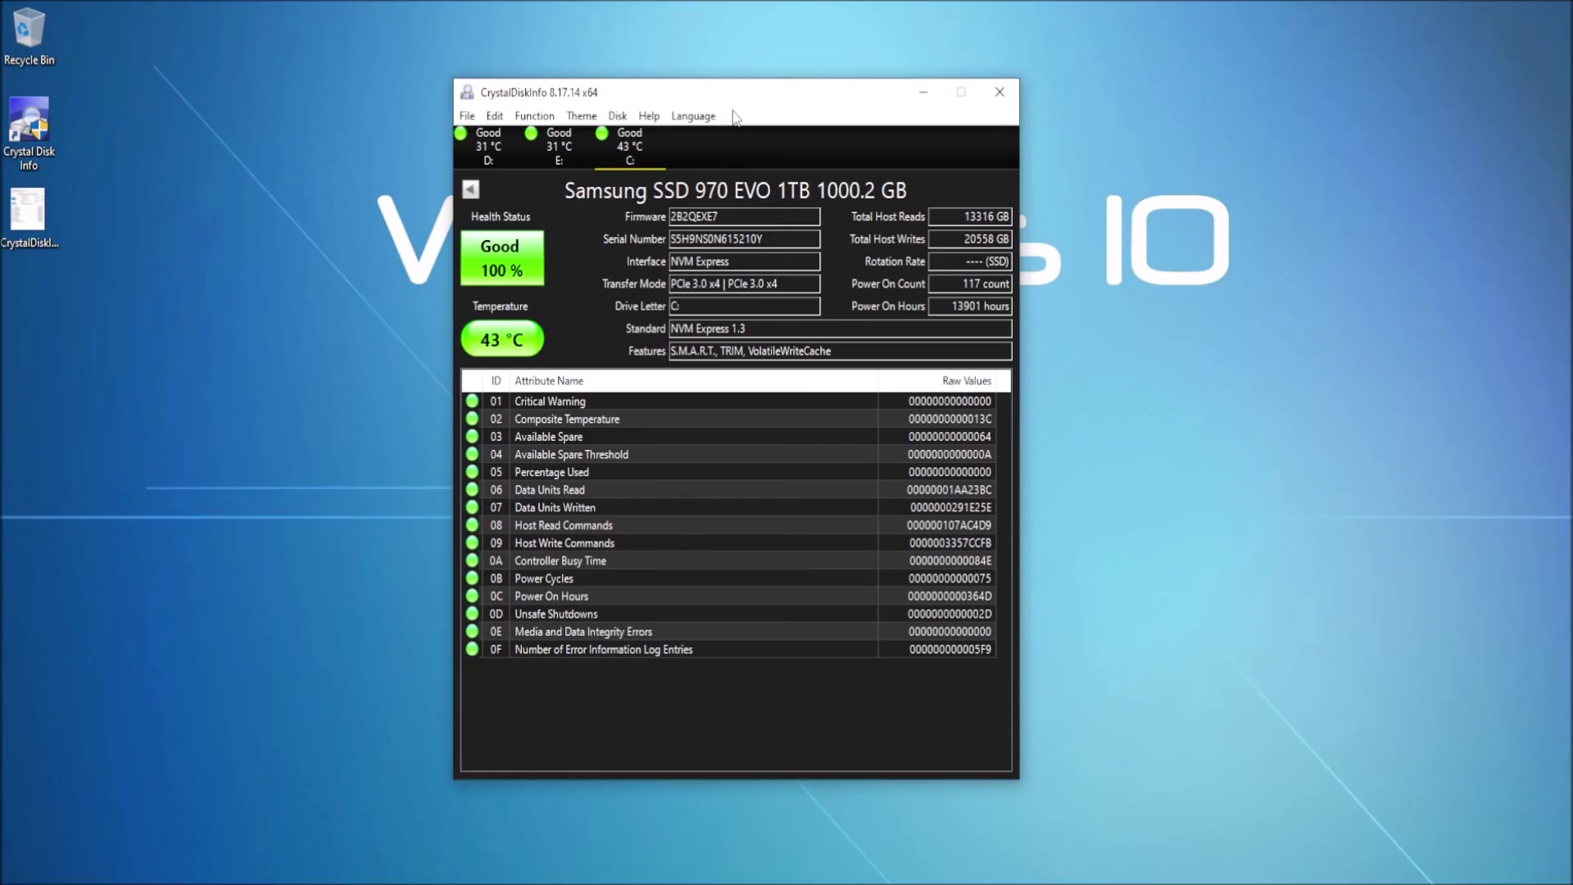
left_click(472, 118)
left_click(675, 90)
Uncheck Theme > Green Mode so badges show blue, then glance at Theme > Zoom.
left_click(582, 115)
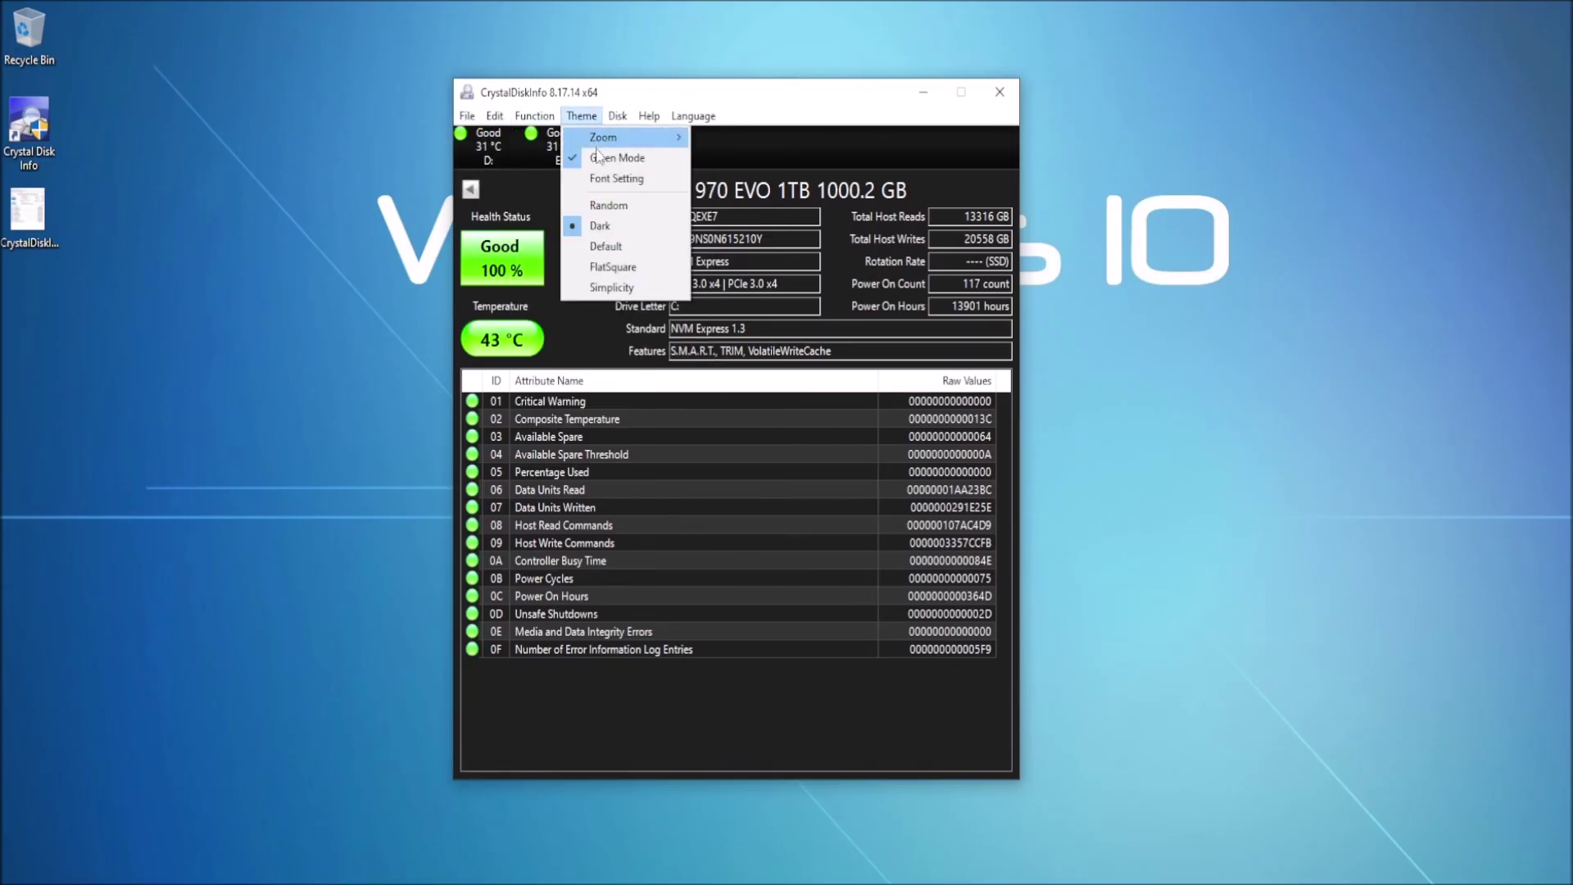
left_click(605, 159)
left_click(581, 116)
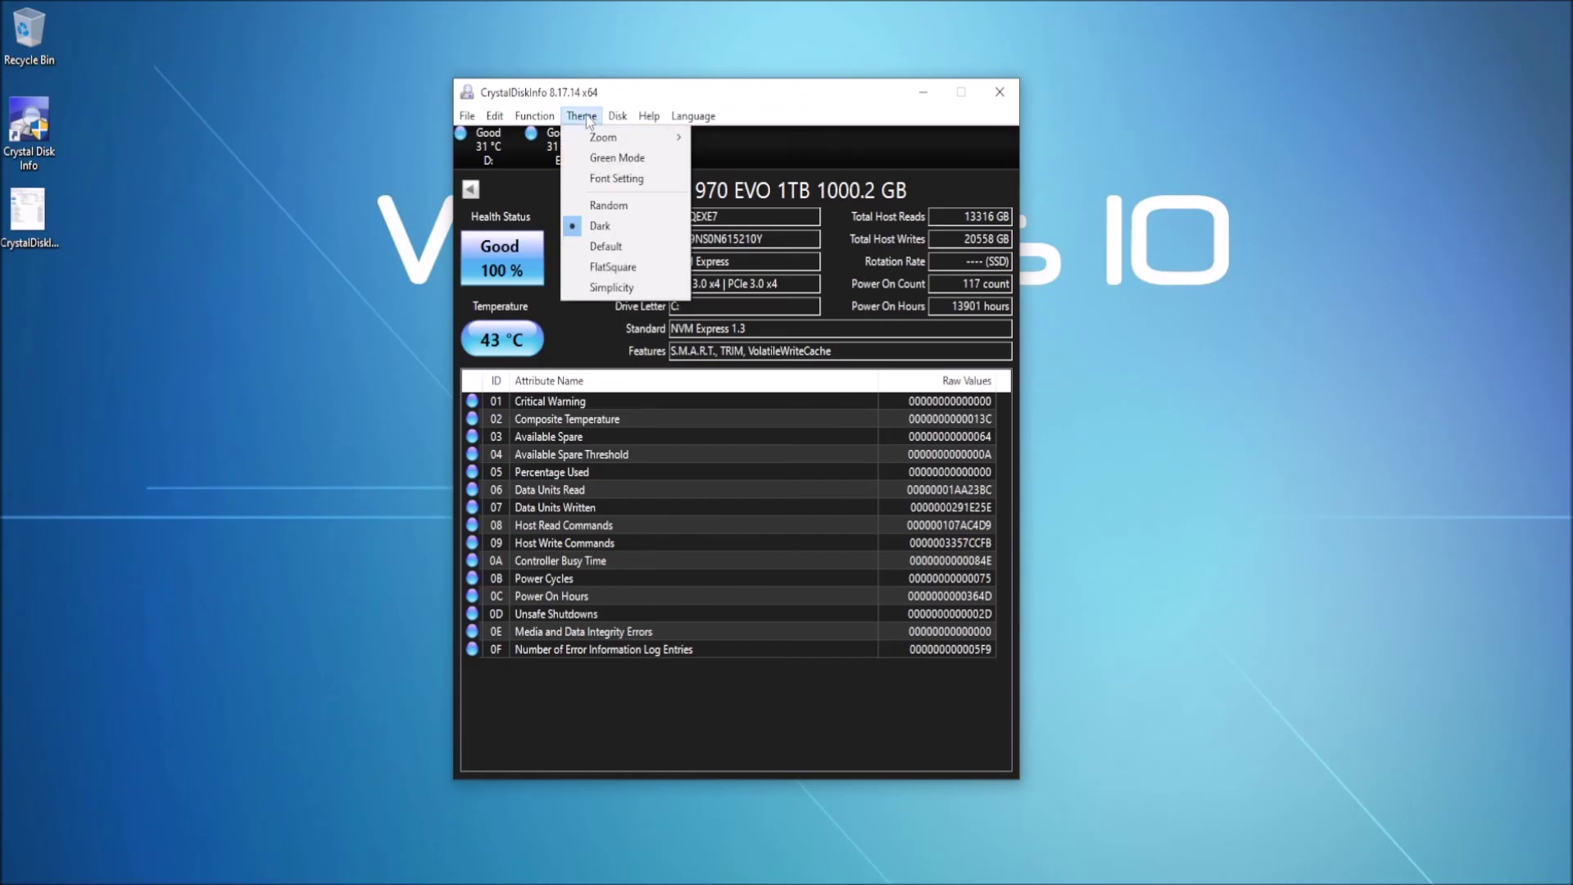
mouse_move(600, 137)
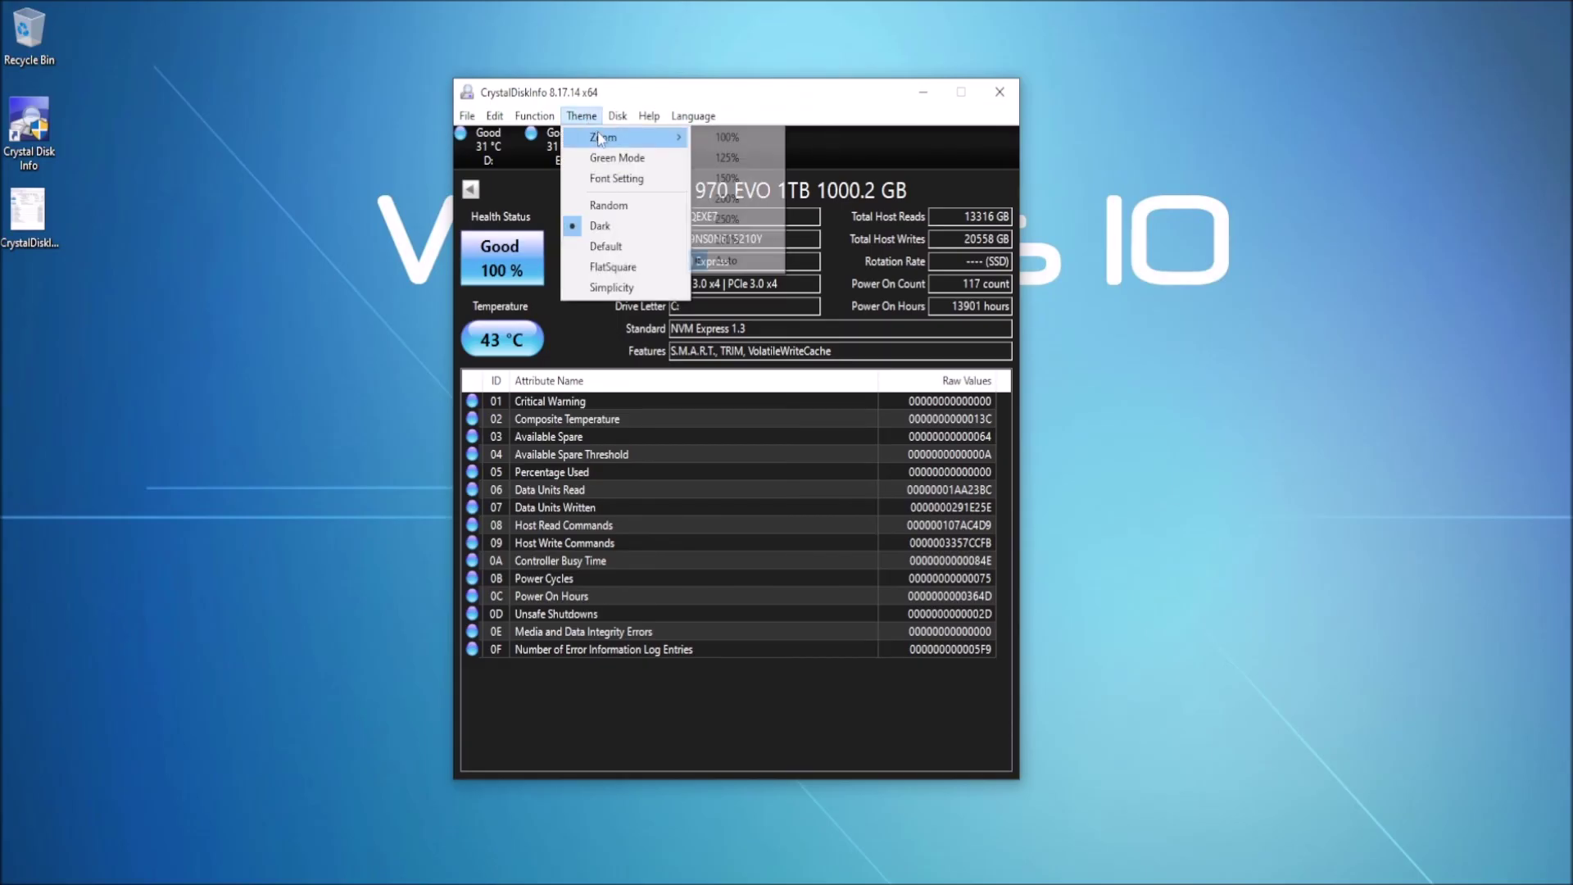
left_click(649, 86)
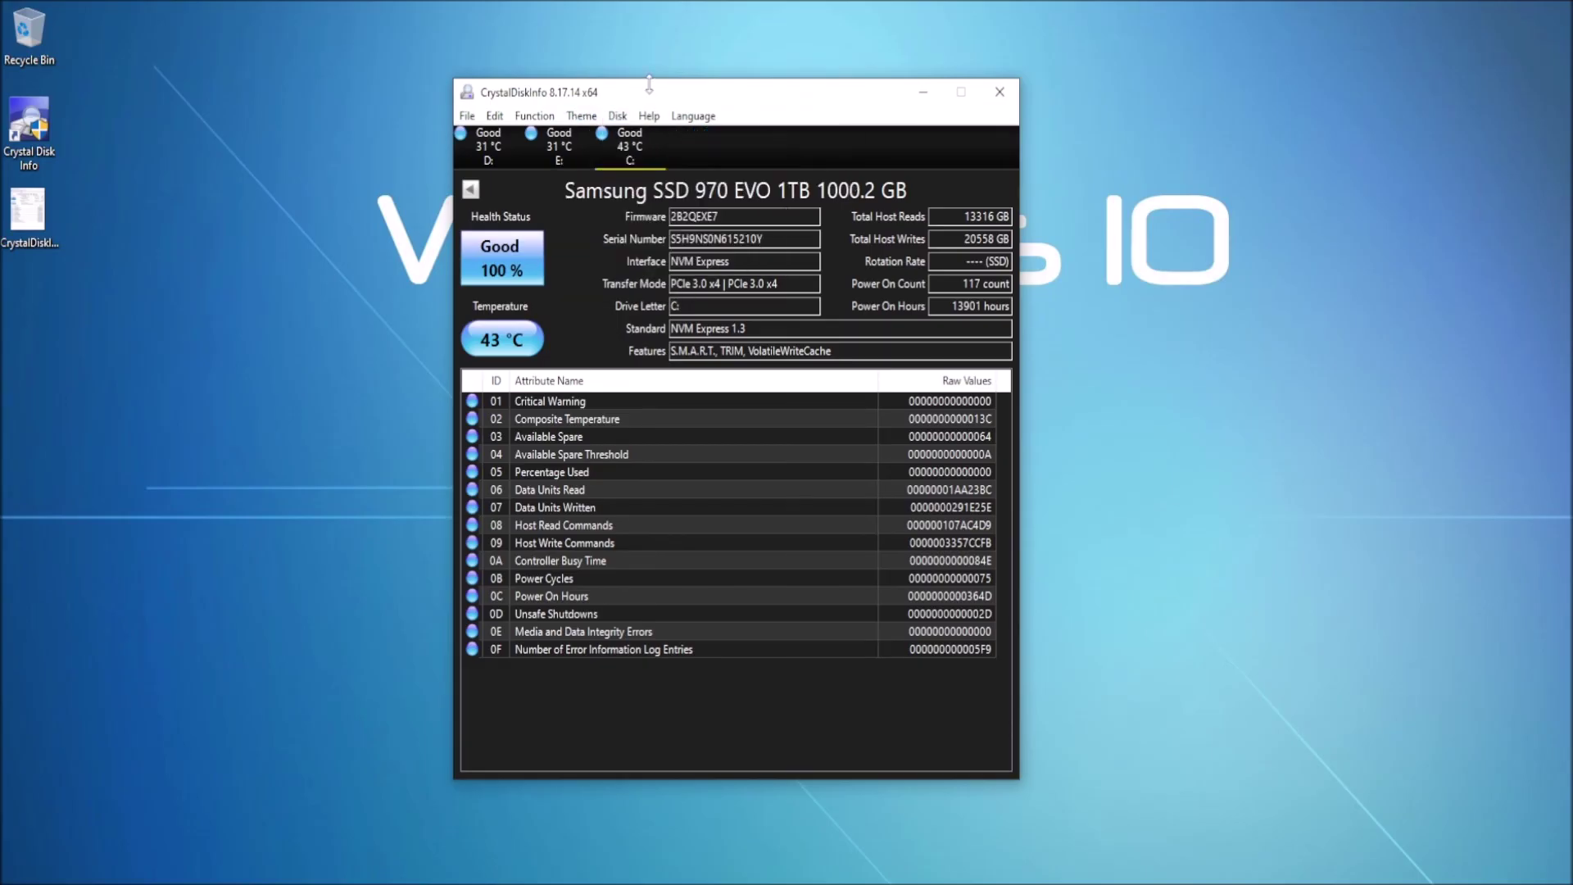